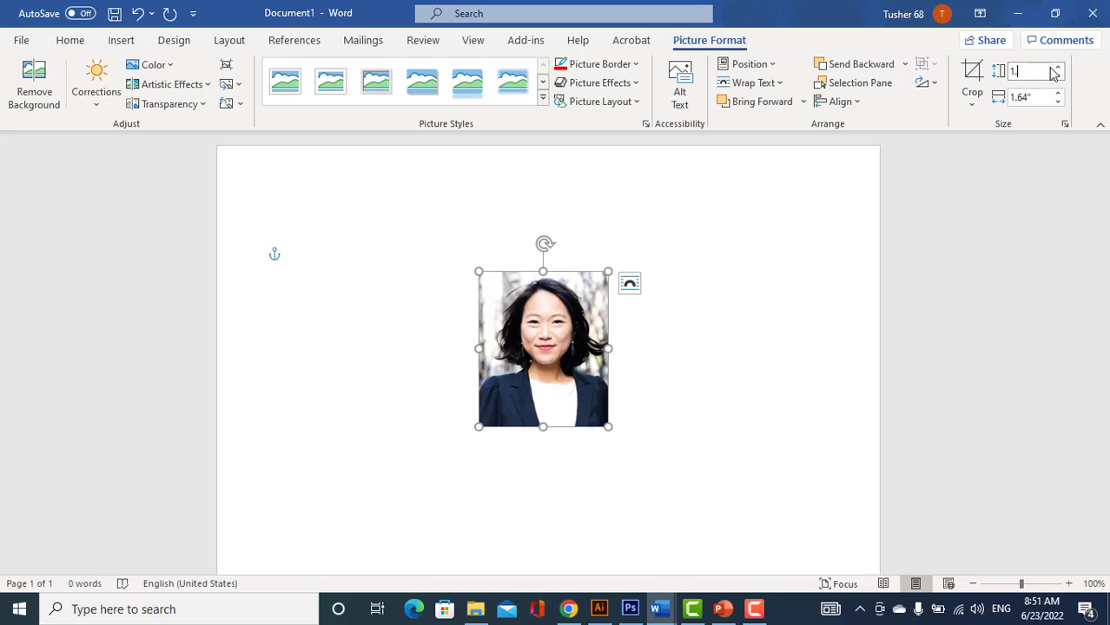
Set the portrait picture's height to 1.9" and its width to 1.6"
click(1044, 96)
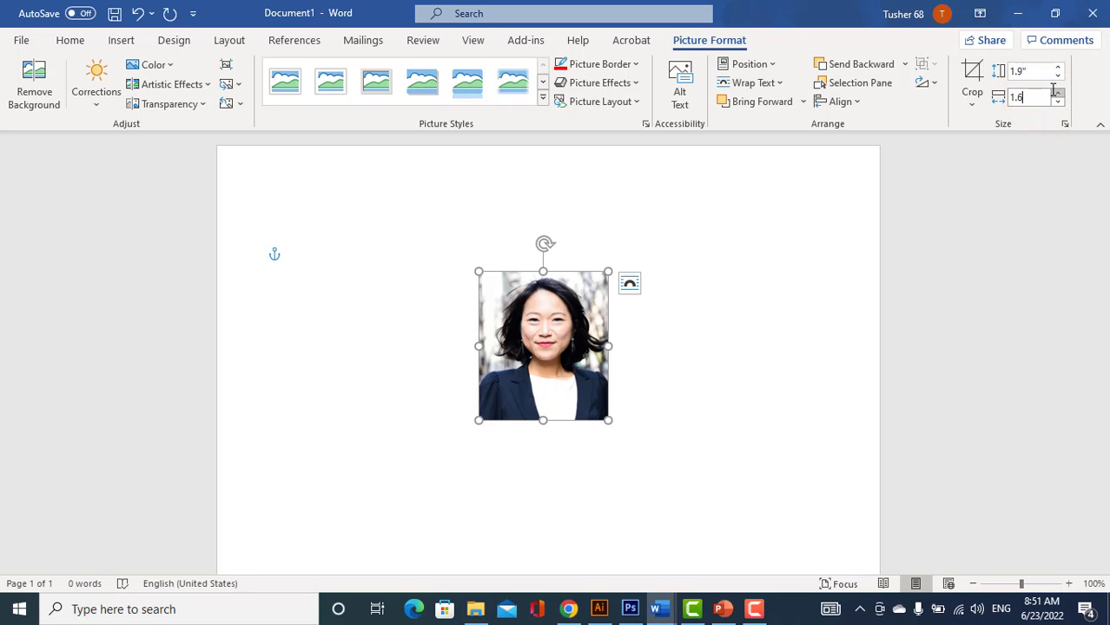
key(Return)
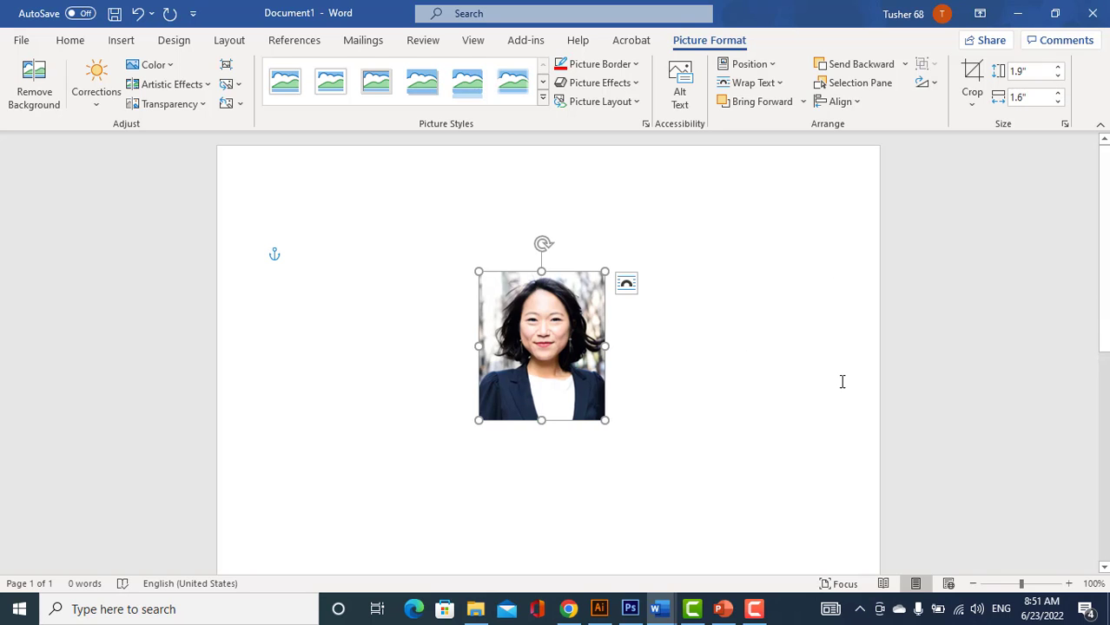
Move the portrait picture to the page's upper-left margin area and delete it from the document
drag(533, 330, 339, 296)
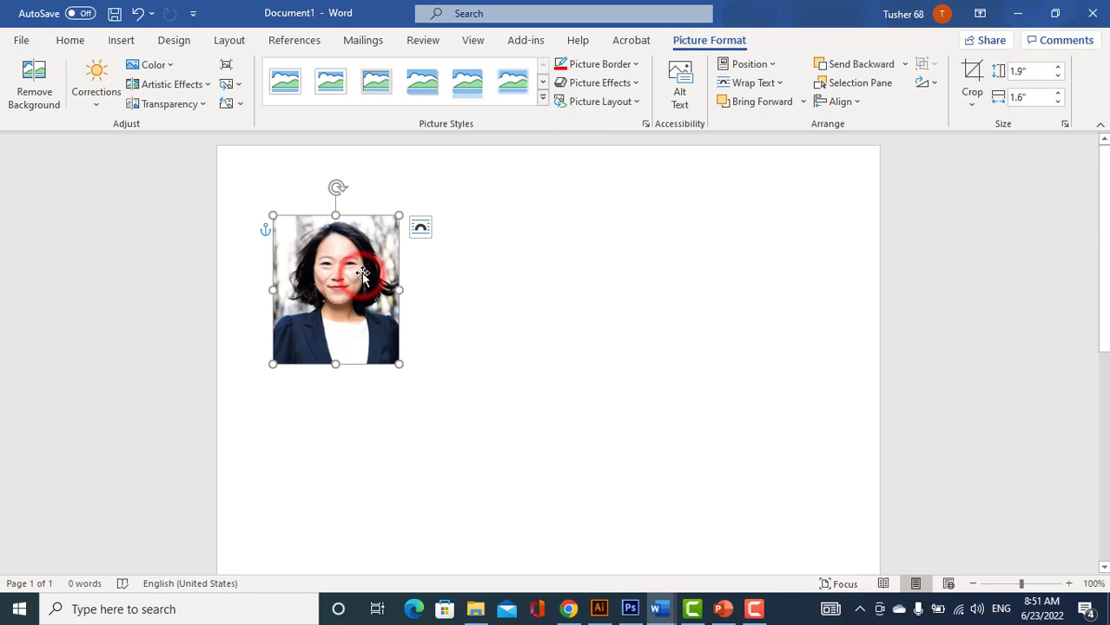
key(Delete)
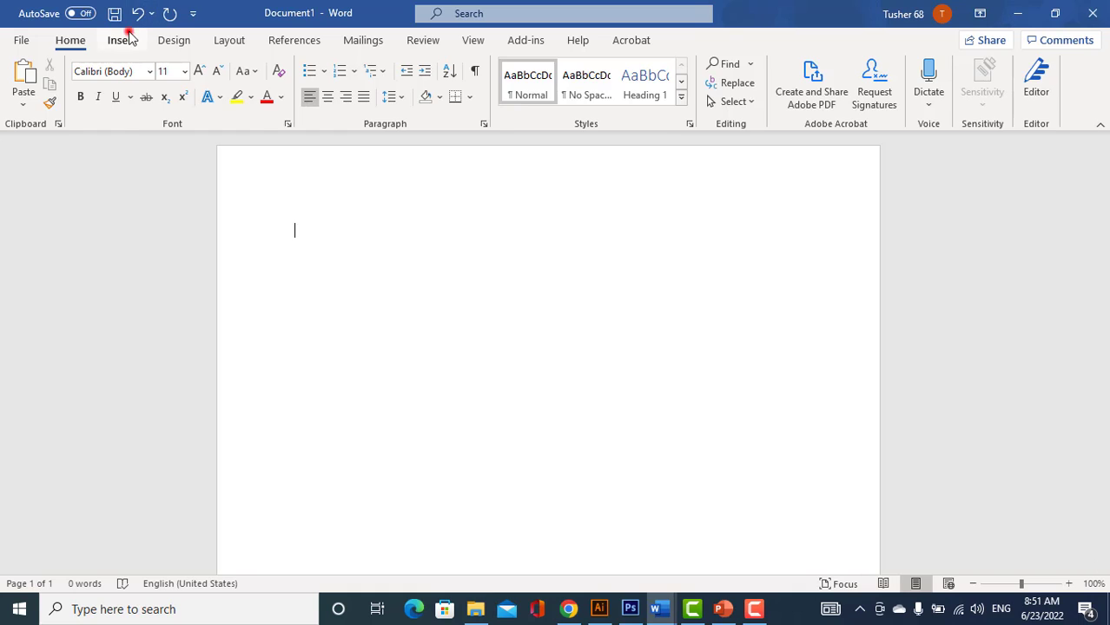
click(123, 39)
click(114, 103)
click(164, 96)
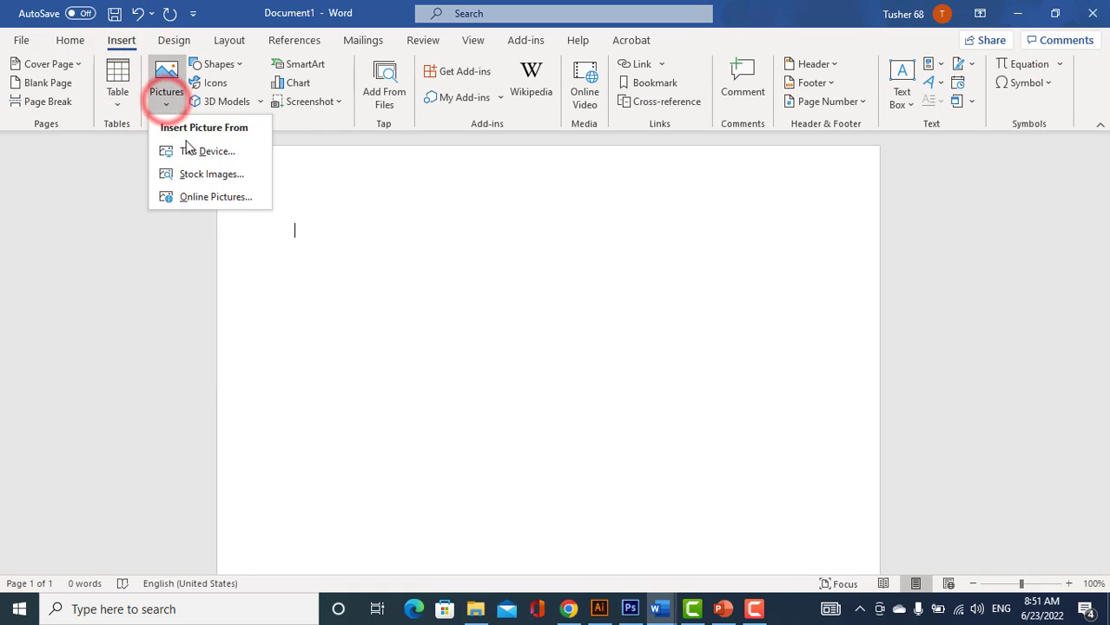
click(198, 173)
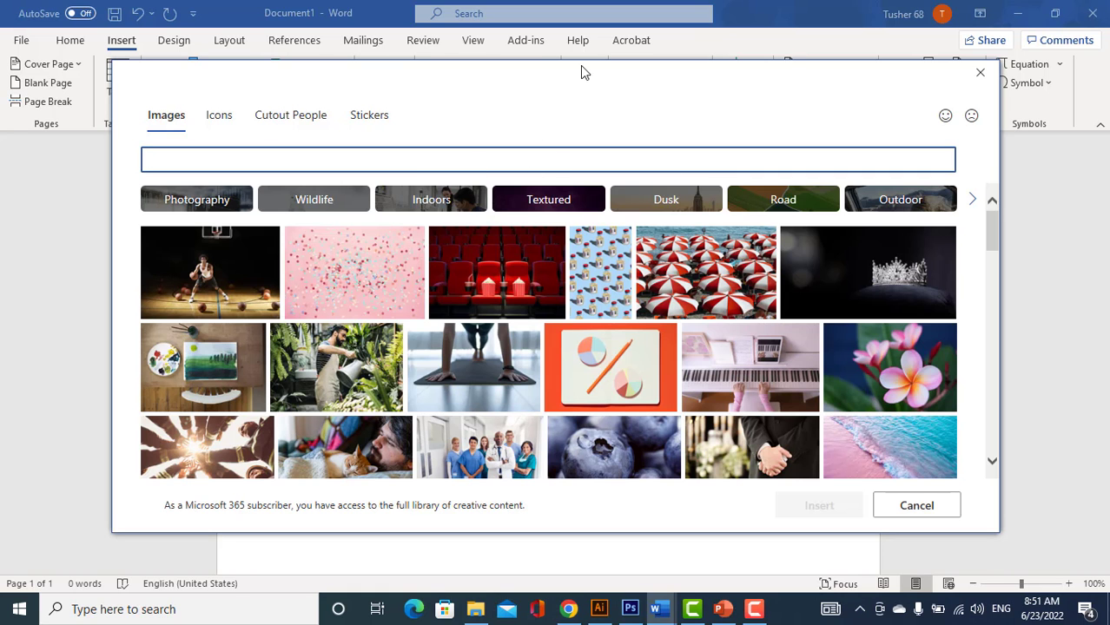
mouse_move(553, 76)
mouse_down()
mouse_move(596, 84)
mouse_move(573, 83)
mouse_up()
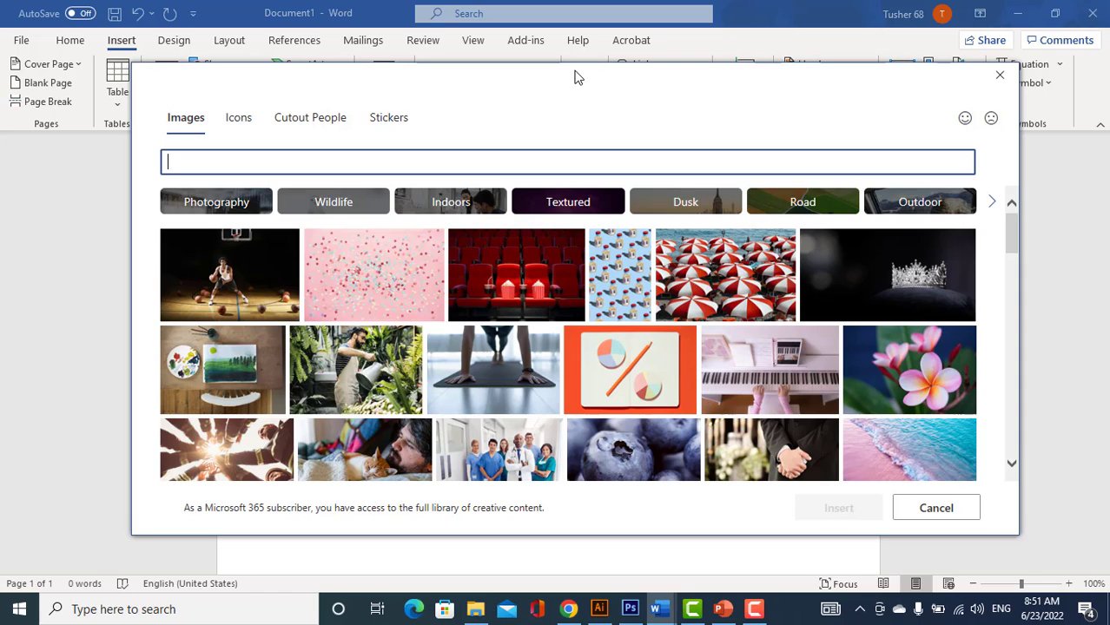
click(1001, 77)
Enter the text "Phone =" on the first line of the empty page
click(302, 231)
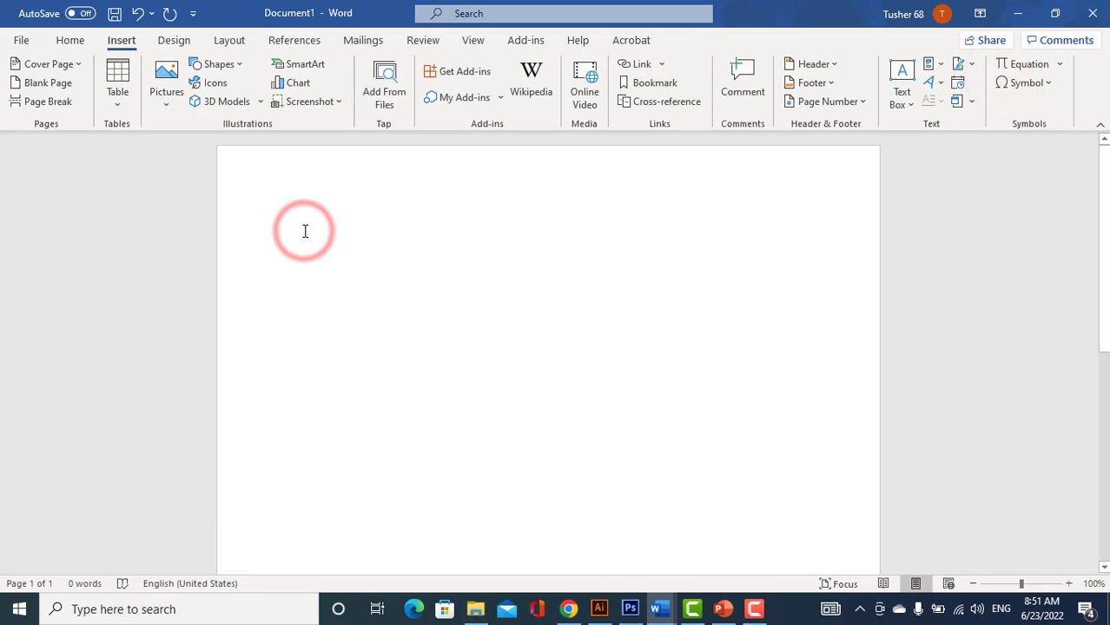
text(P)
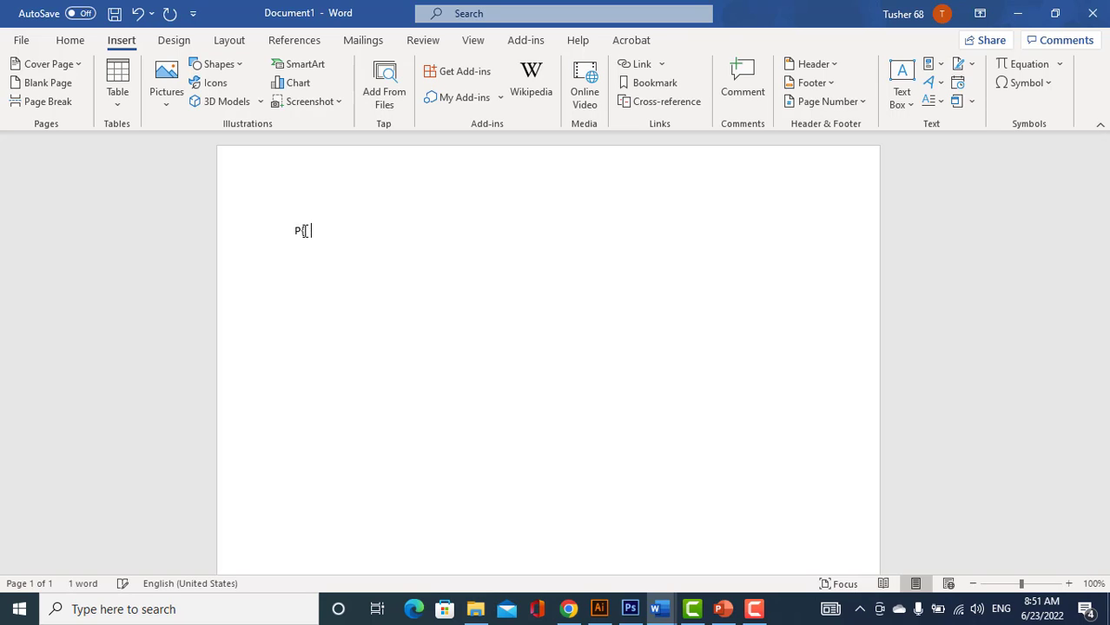
ctrl+scroll(348, 265, up, 6)
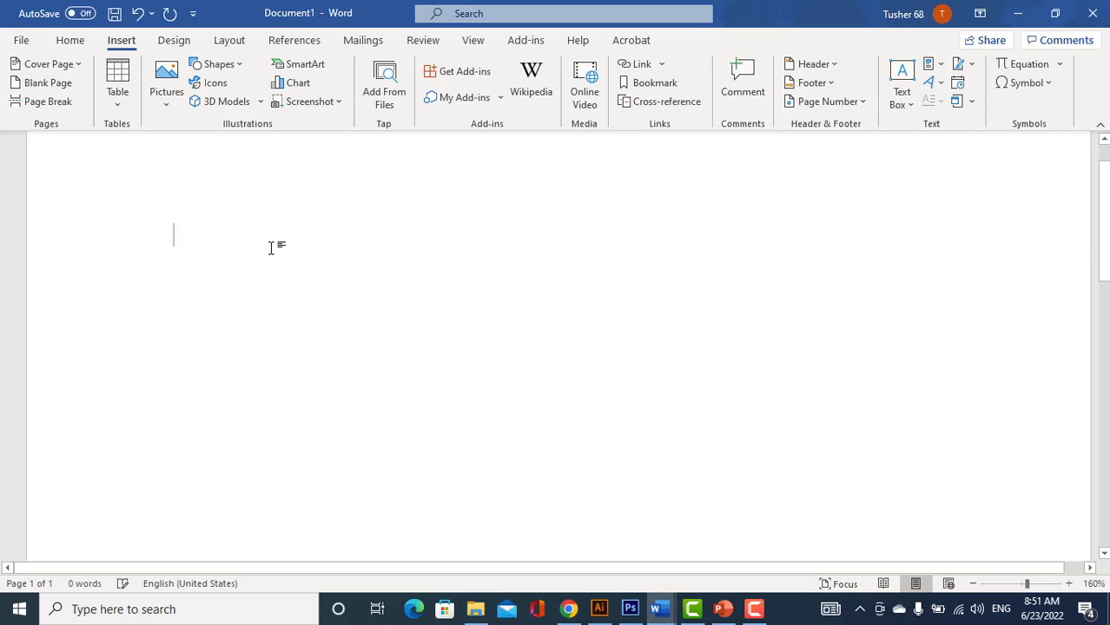
key(BackSpace)
key(BackSpace)
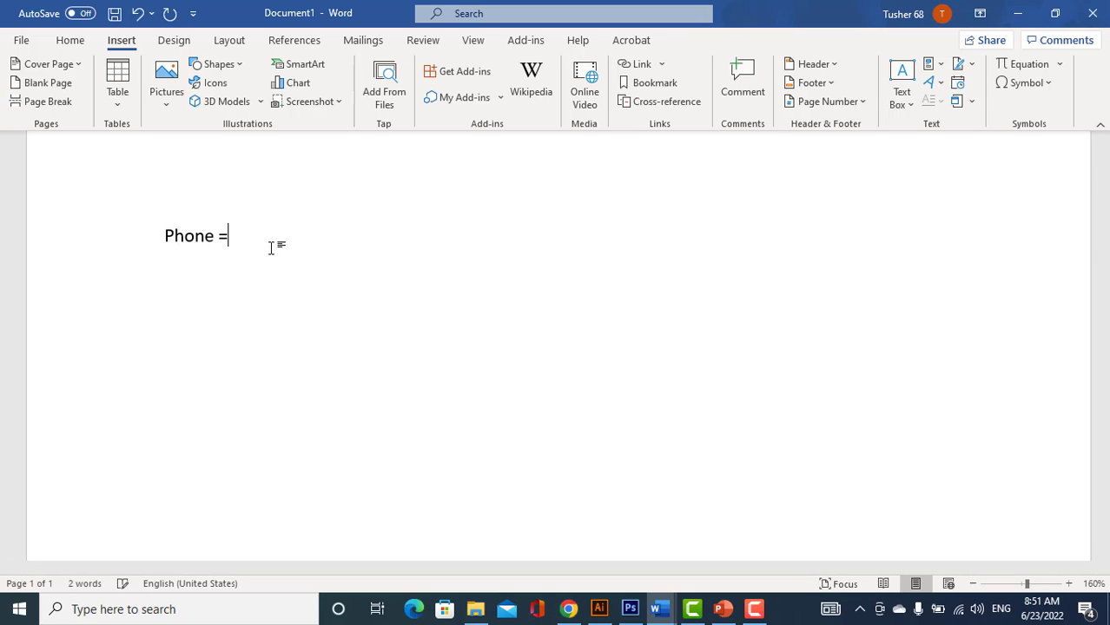
Search the stock icons for "Phone" and insert the solid handset icon with sound waves
click(167, 100)
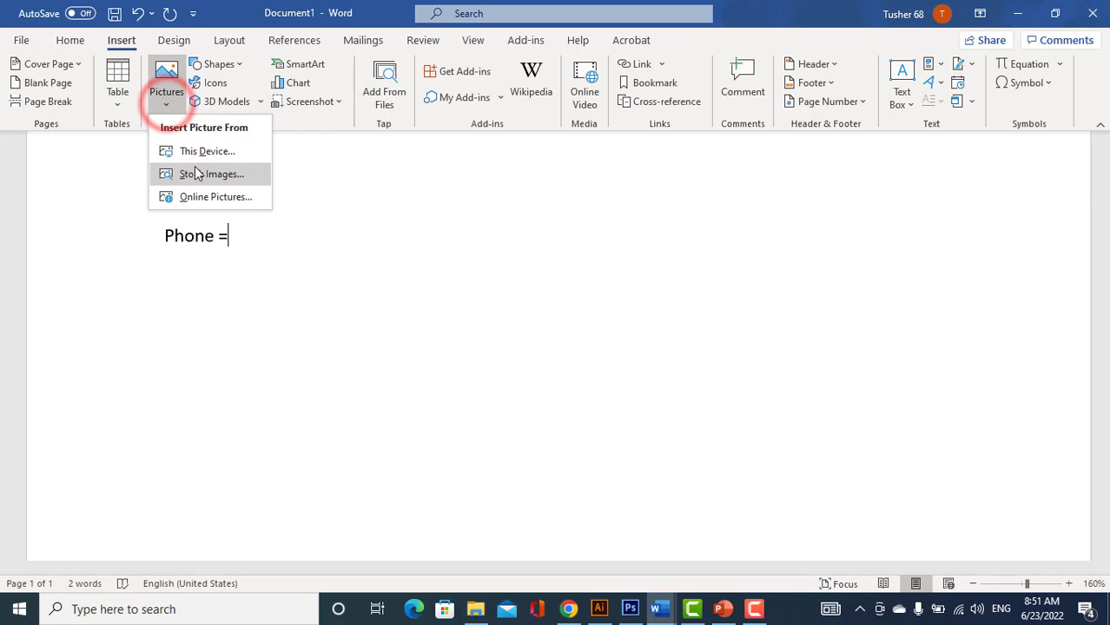
click(242, 184)
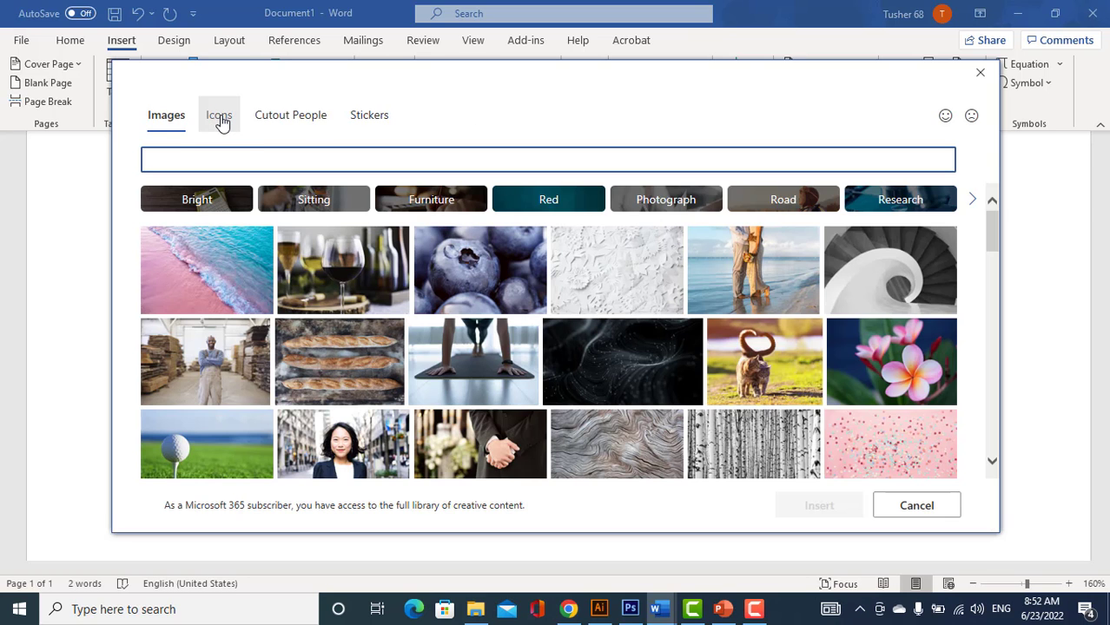
click(219, 120)
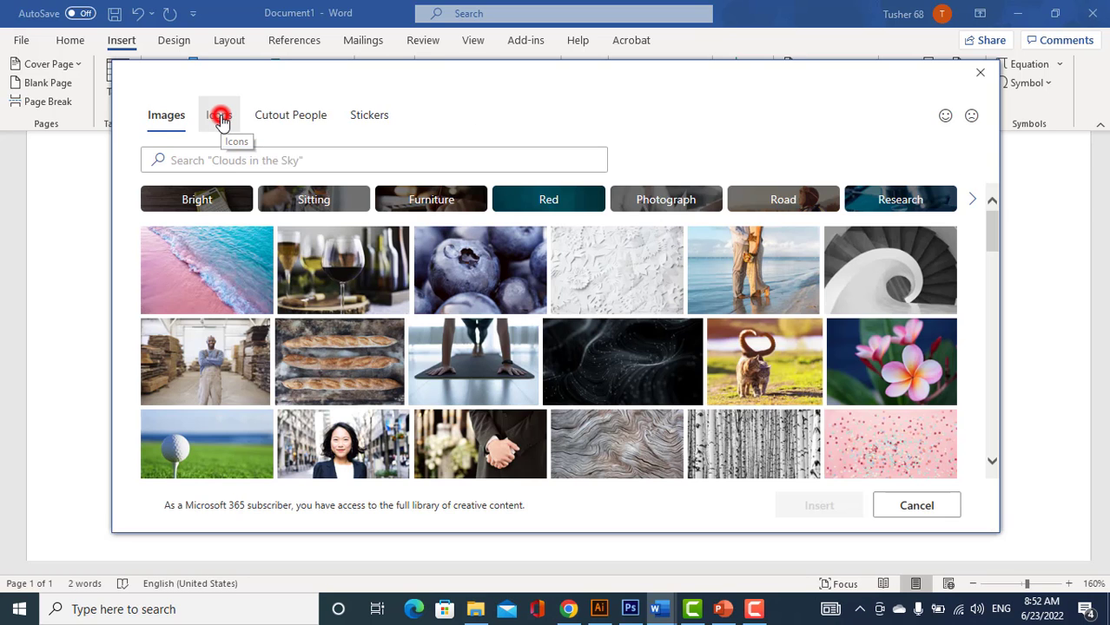
click(323, 160)
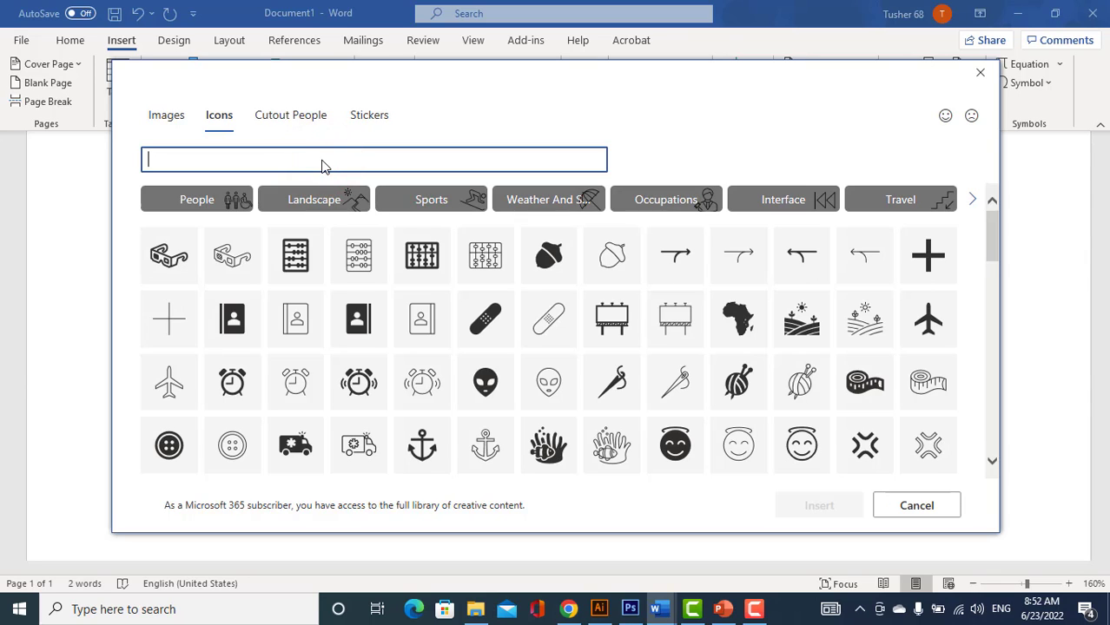
text(Phone)
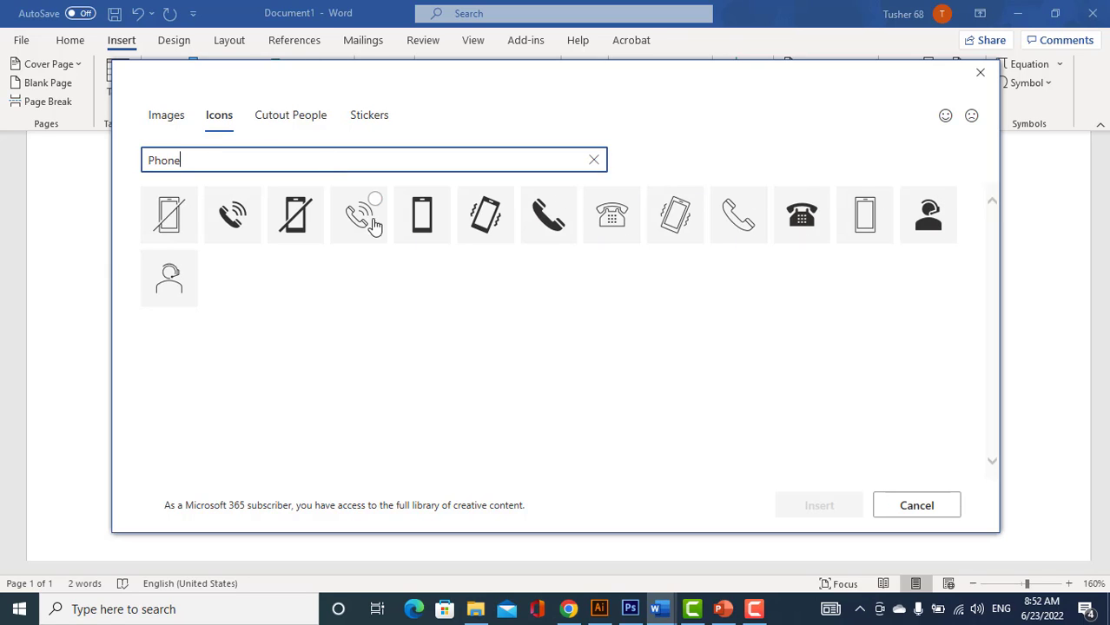
click(243, 216)
click(816, 502)
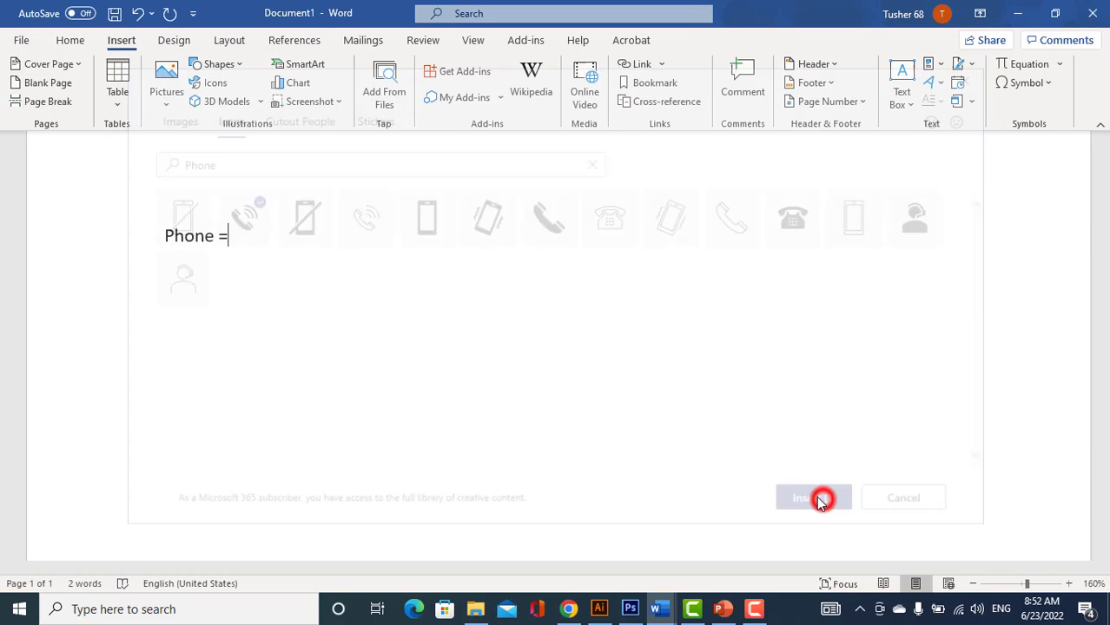
Set the phone icon's text wrapping to in front of text and place it just after "Phone ="
drag(302, 278, 320, 228)
click(372, 233)
click(494, 387)
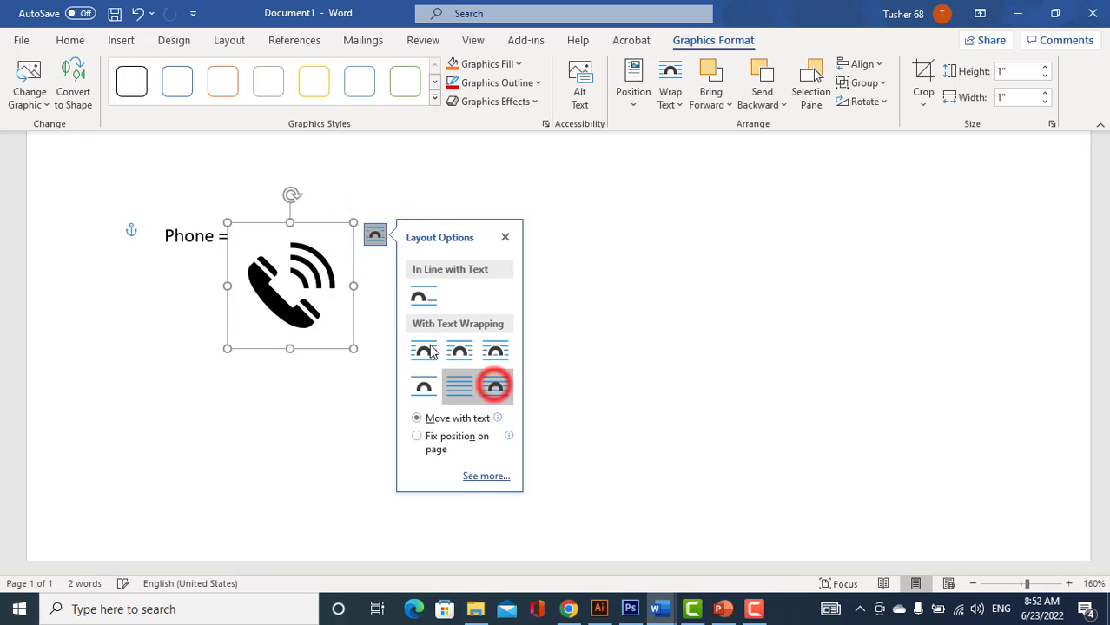
drag(285, 278, 304, 248)
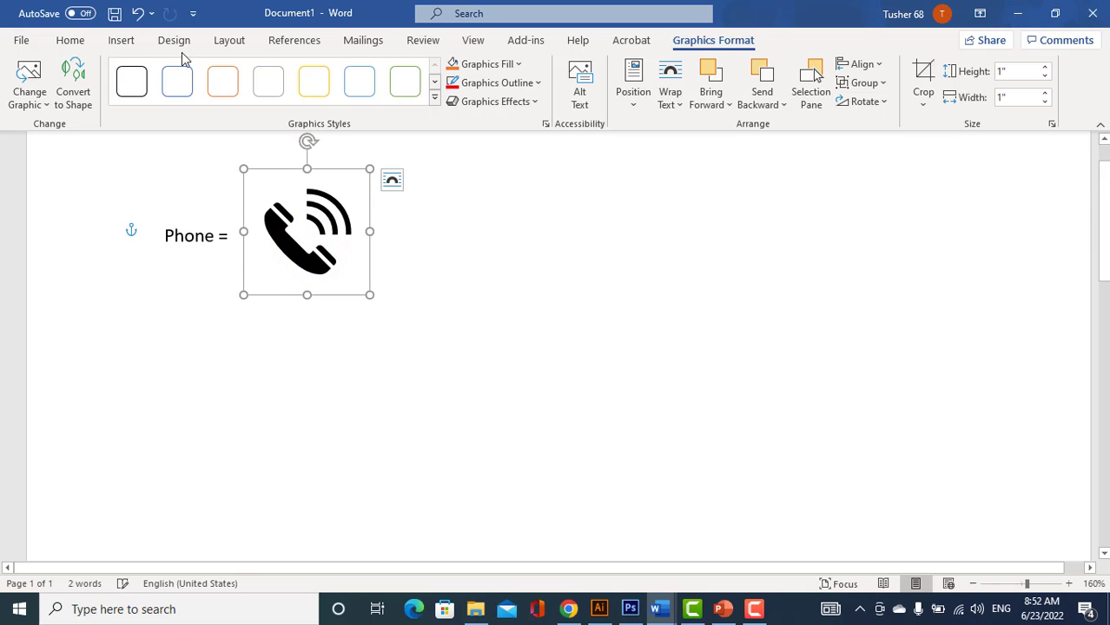
Apply the gold-fill, black-outline preset style to the phone icon
click(434, 102)
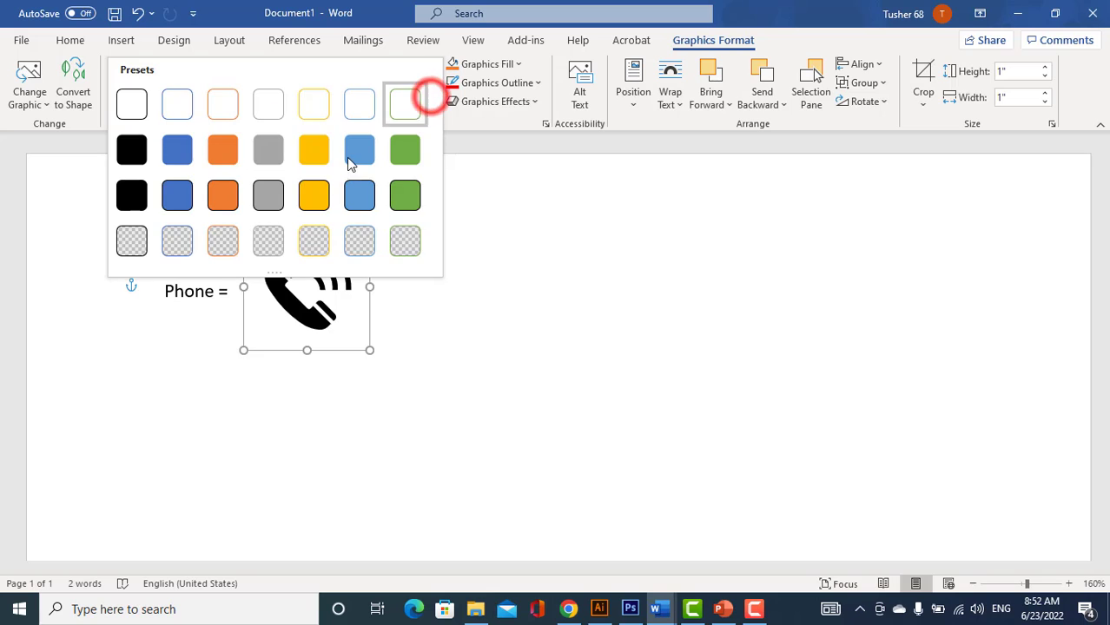
click(311, 196)
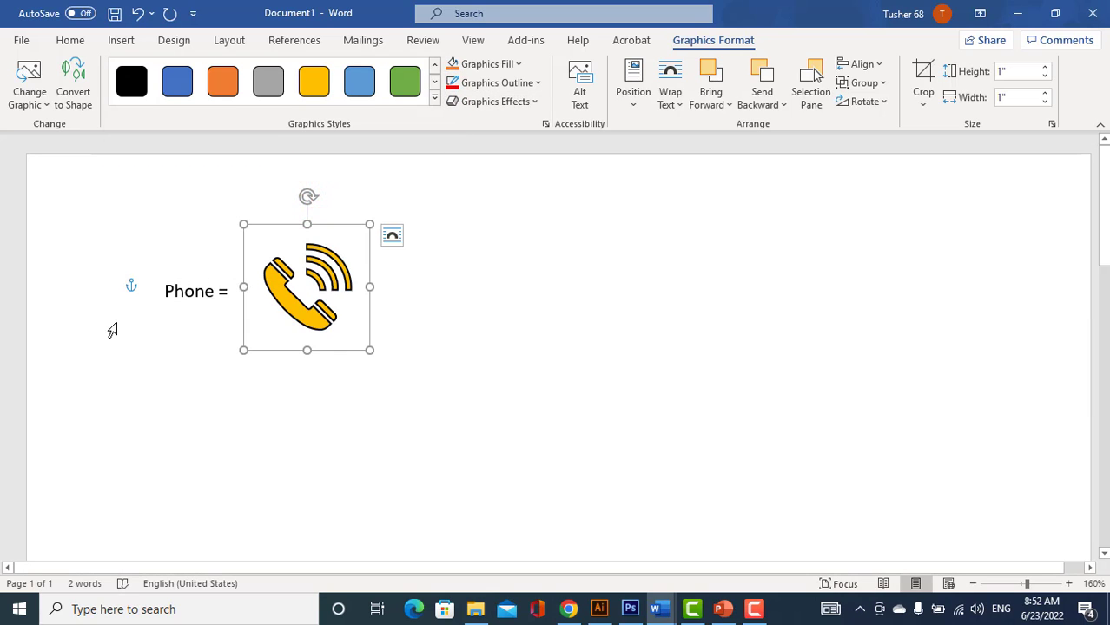
Insert five blank lines above "Phone =" and move the phone icon down beside the text
click(159, 292)
key(Return)
key(Return)
key(Return)
key(Return)
key(Return)
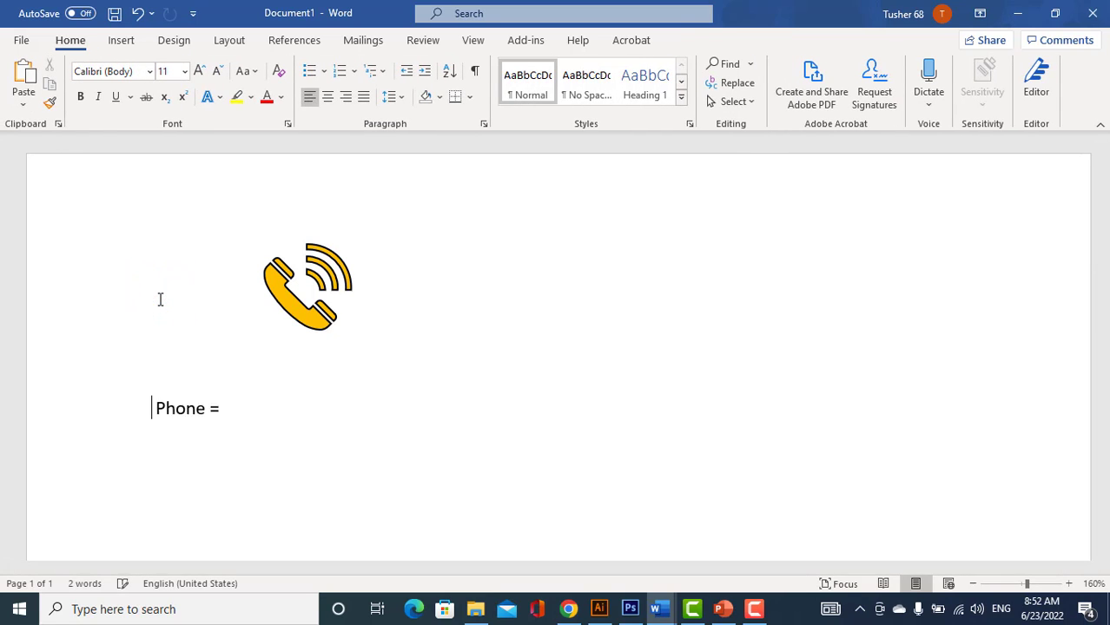
drag(289, 333, 280, 473)
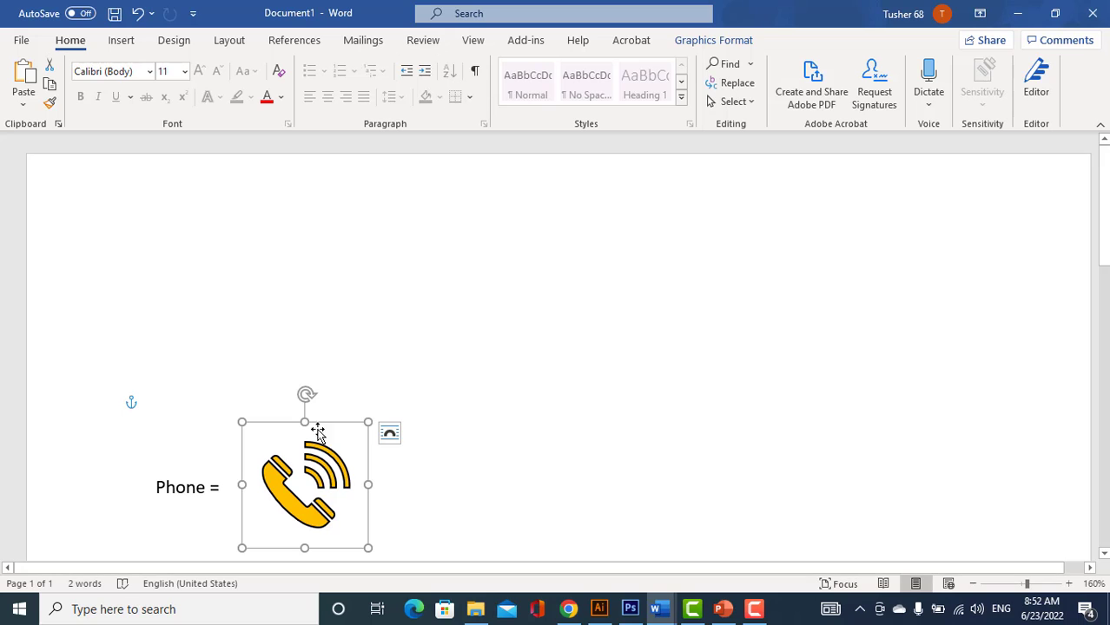
Change the phone icon's fill to the standard red color
click(729, 40)
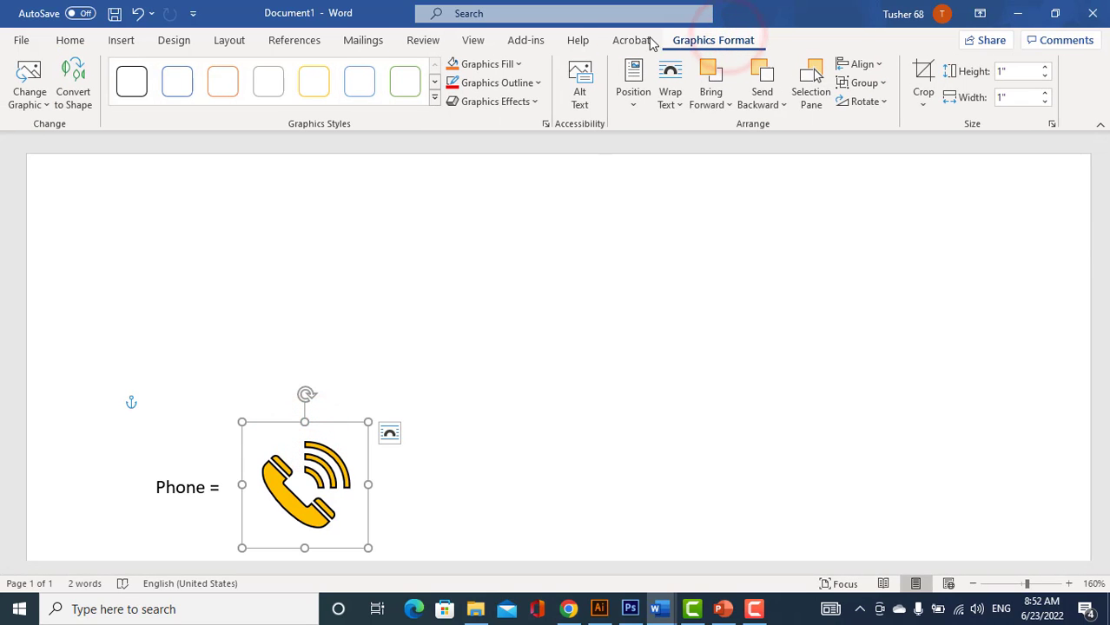
click(519, 65)
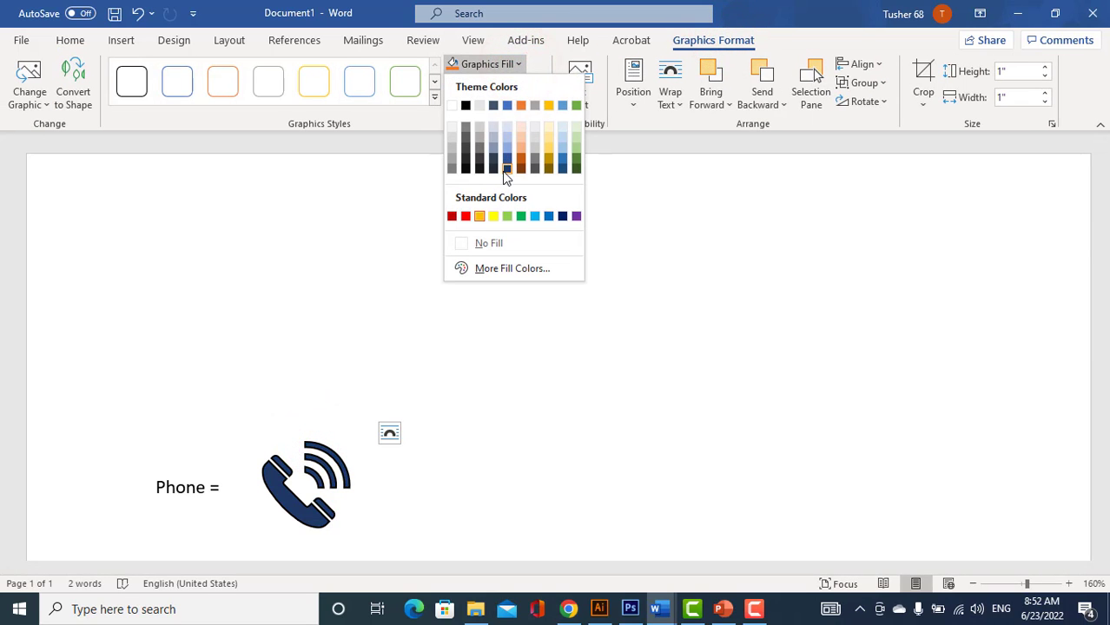
click(466, 216)
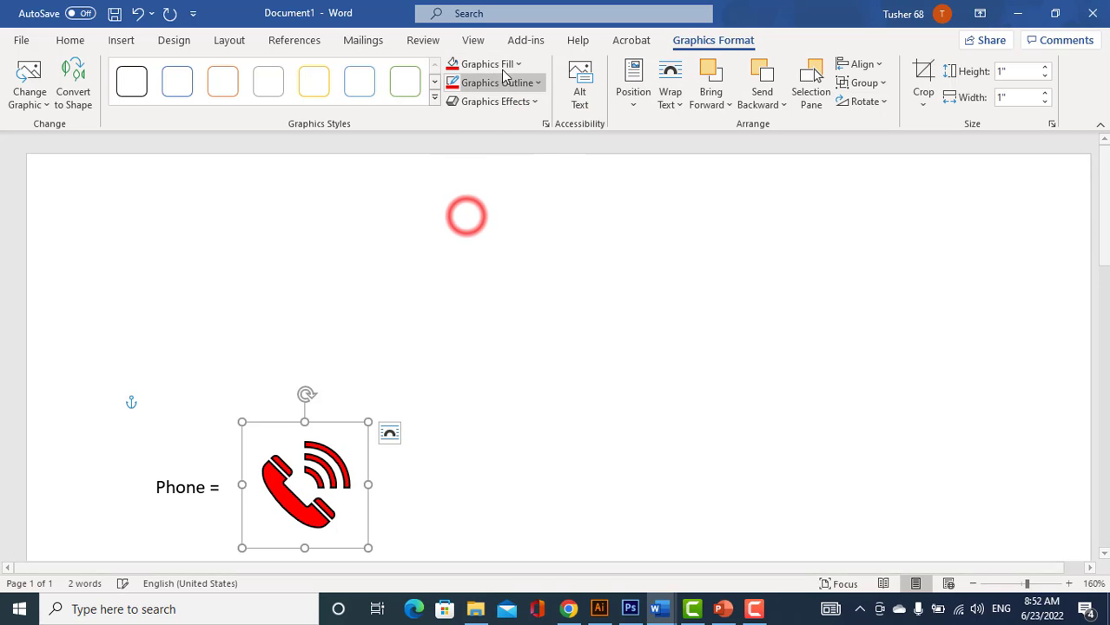
Give the phone icon a standard dark blue outline with a heavier line weight
click(524, 83)
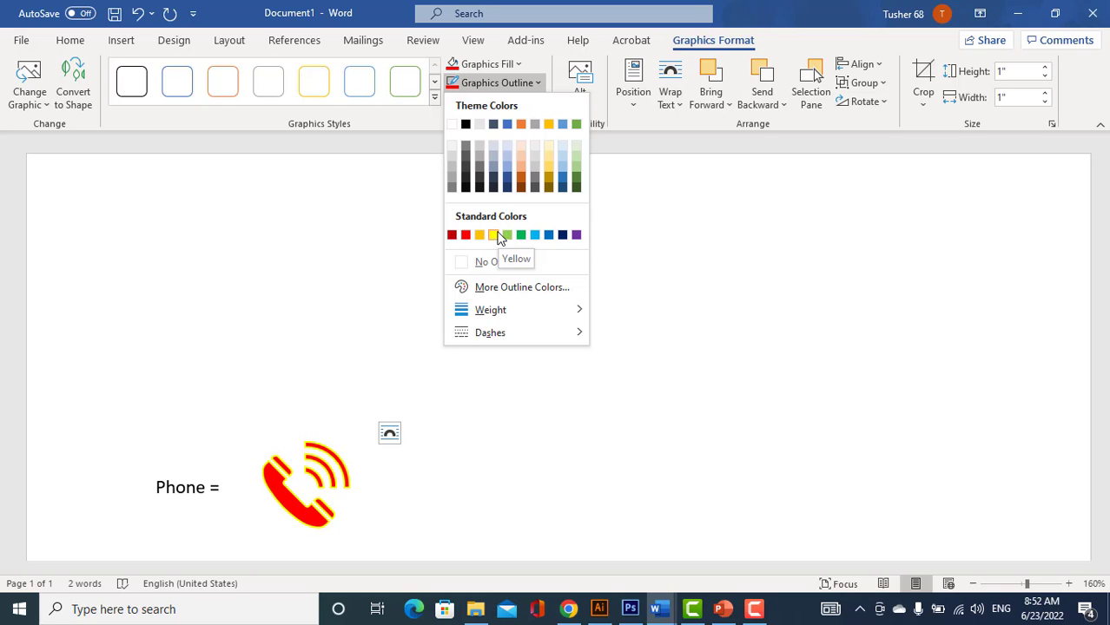
click(562, 235)
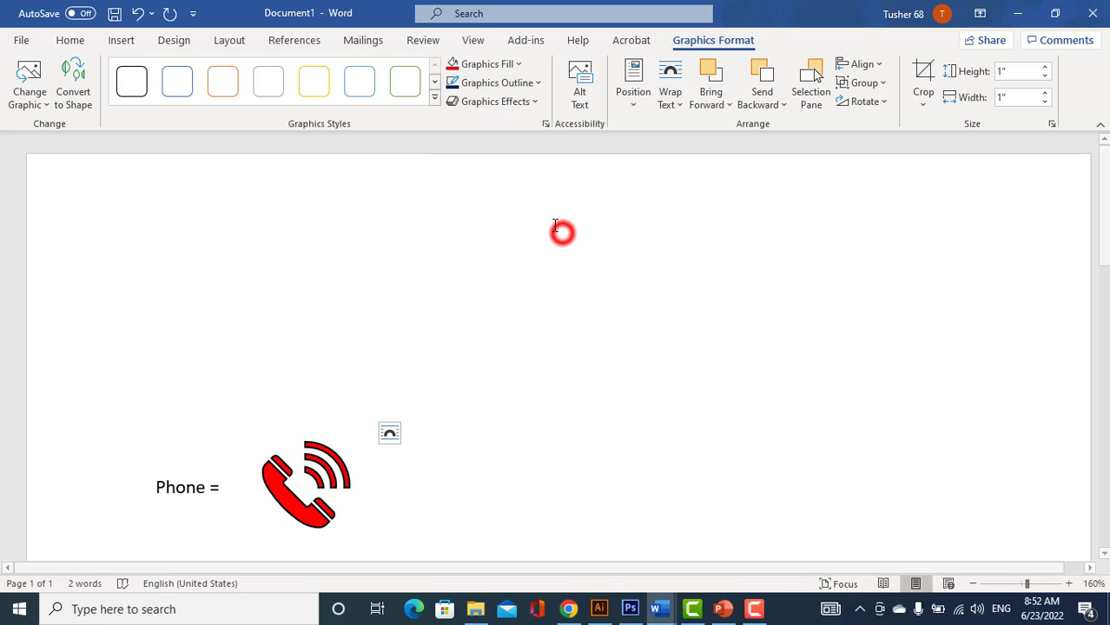
click(526, 82)
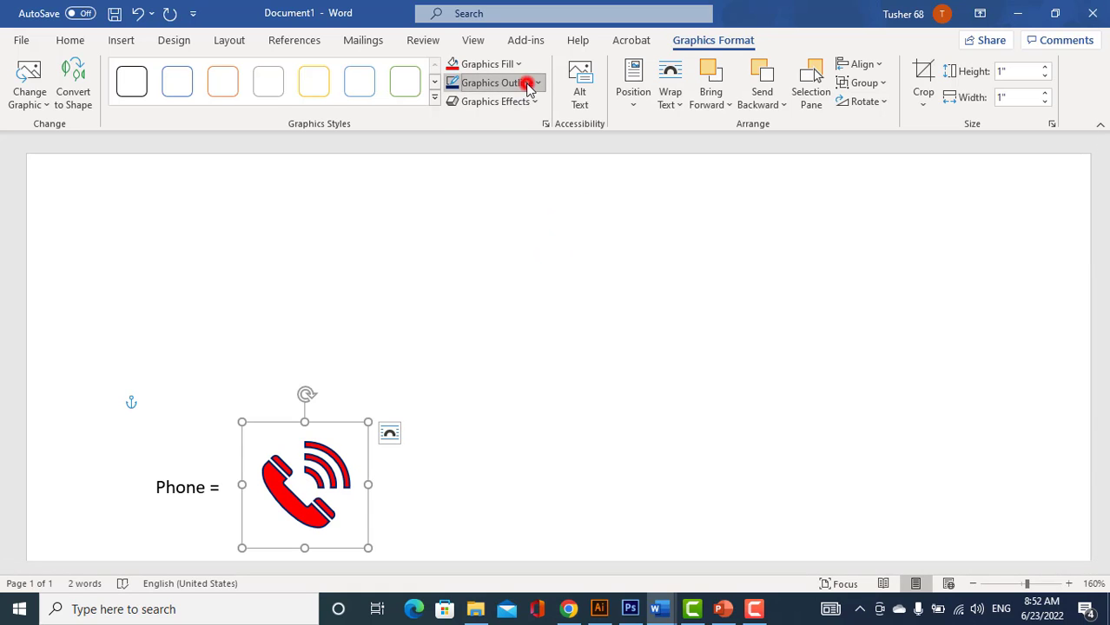
click(526, 82)
click(526, 82)
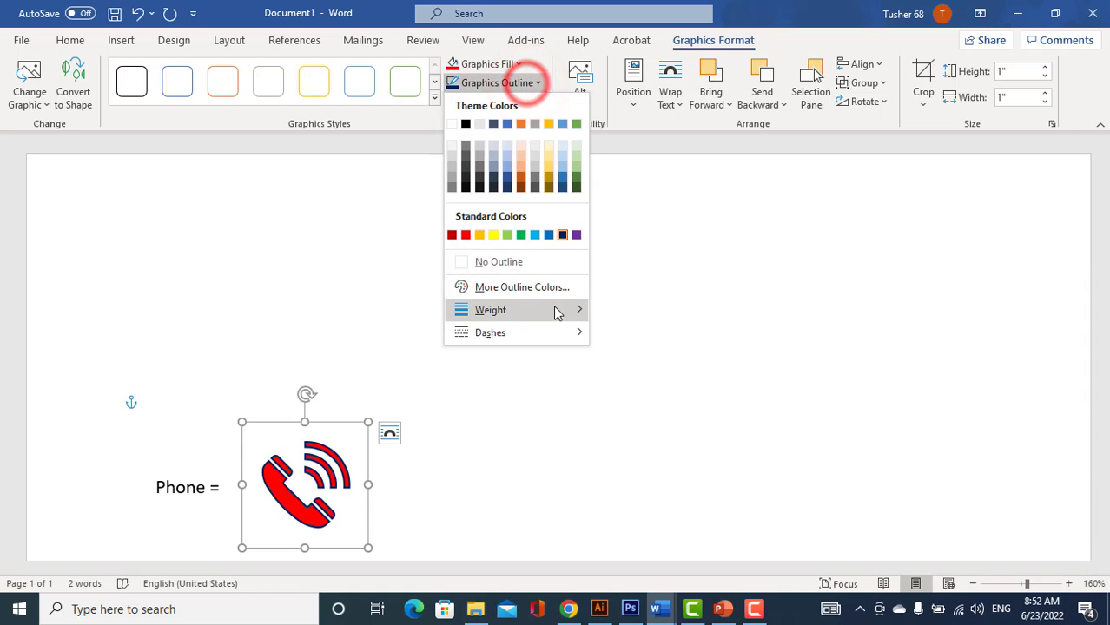
mouse_move(555, 310)
click(657, 396)
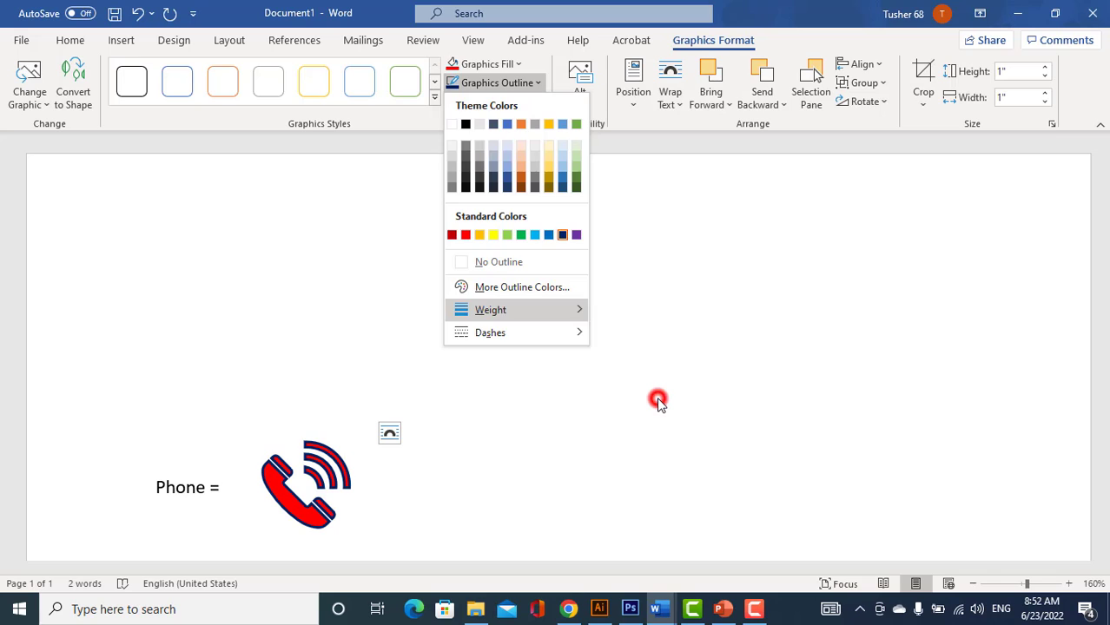
Change the phone icon's outline from solid to the fine dotted dash style
click(535, 83)
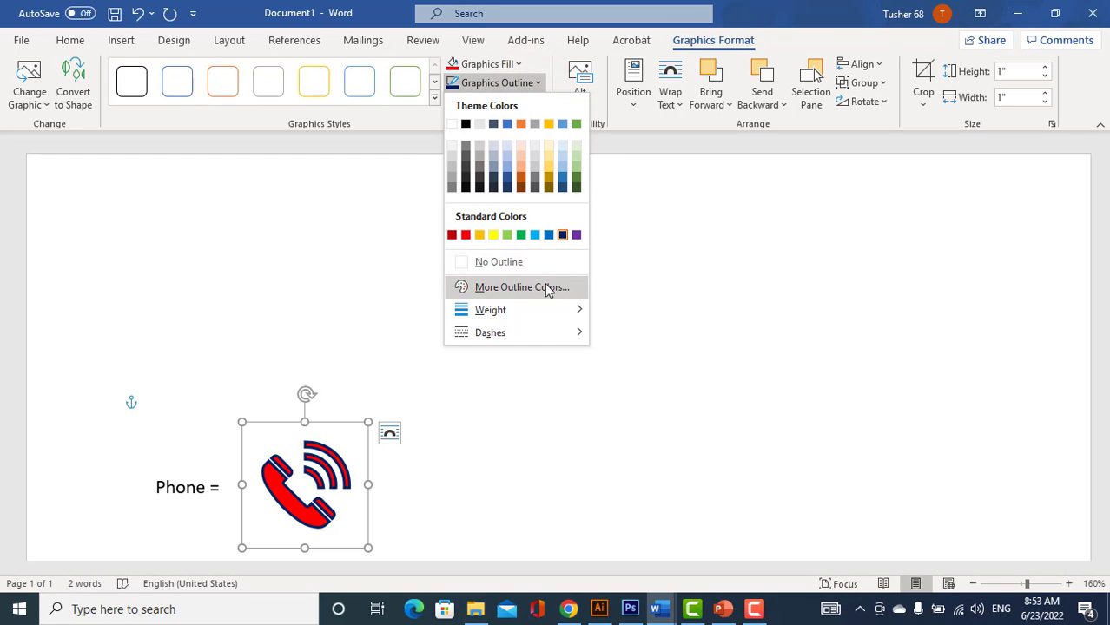
mouse_move(565, 334)
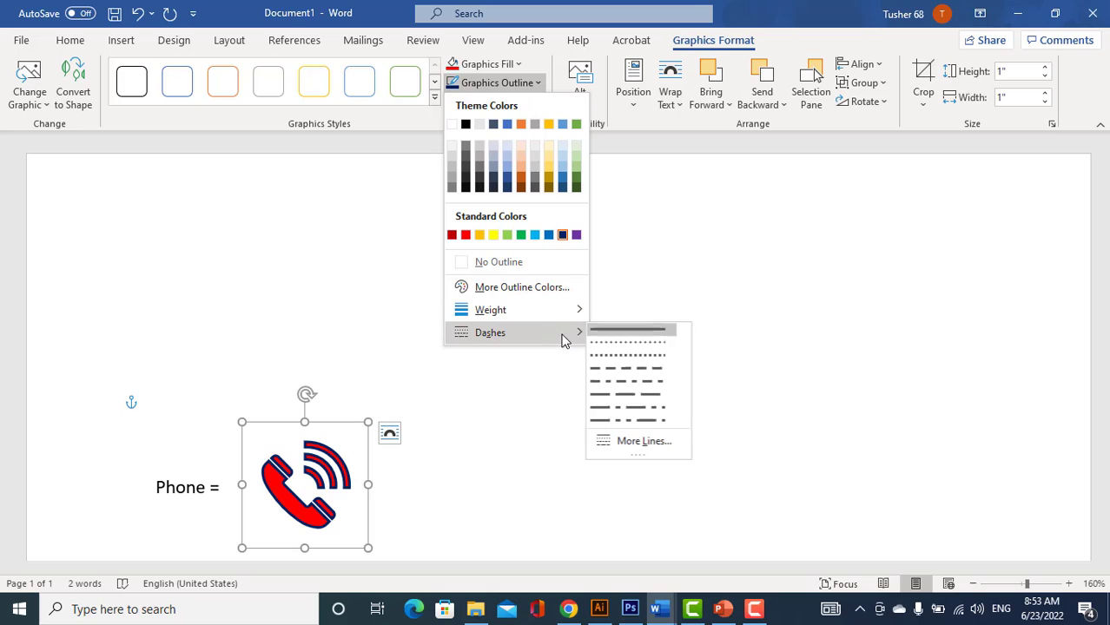
click(643, 342)
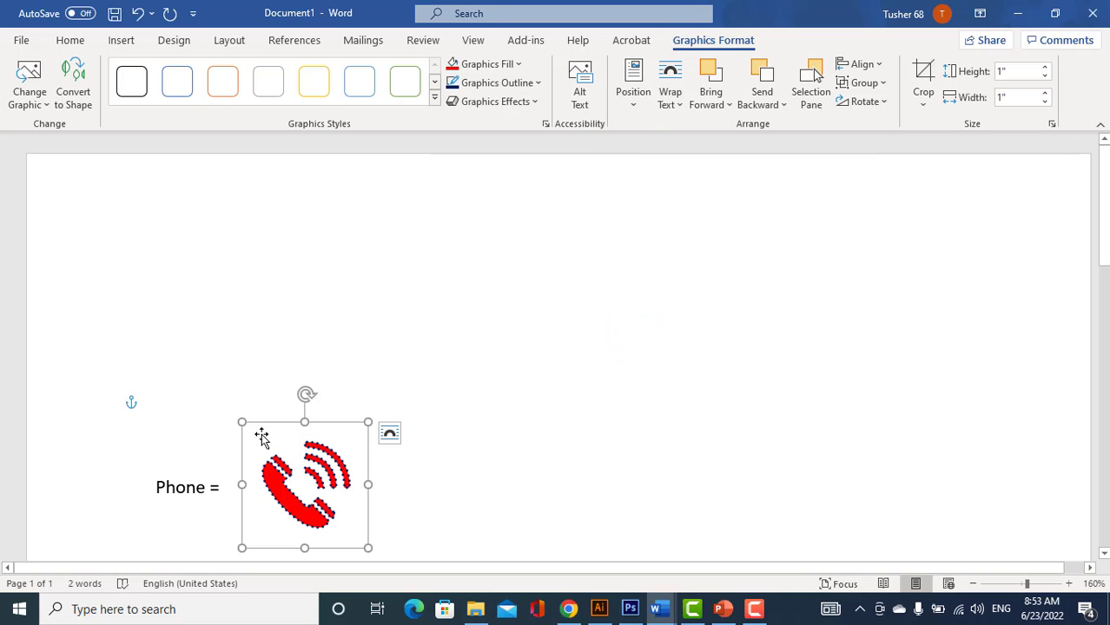
Apply an outer shadow cast toward the upper side of the phone icon
click(531, 101)
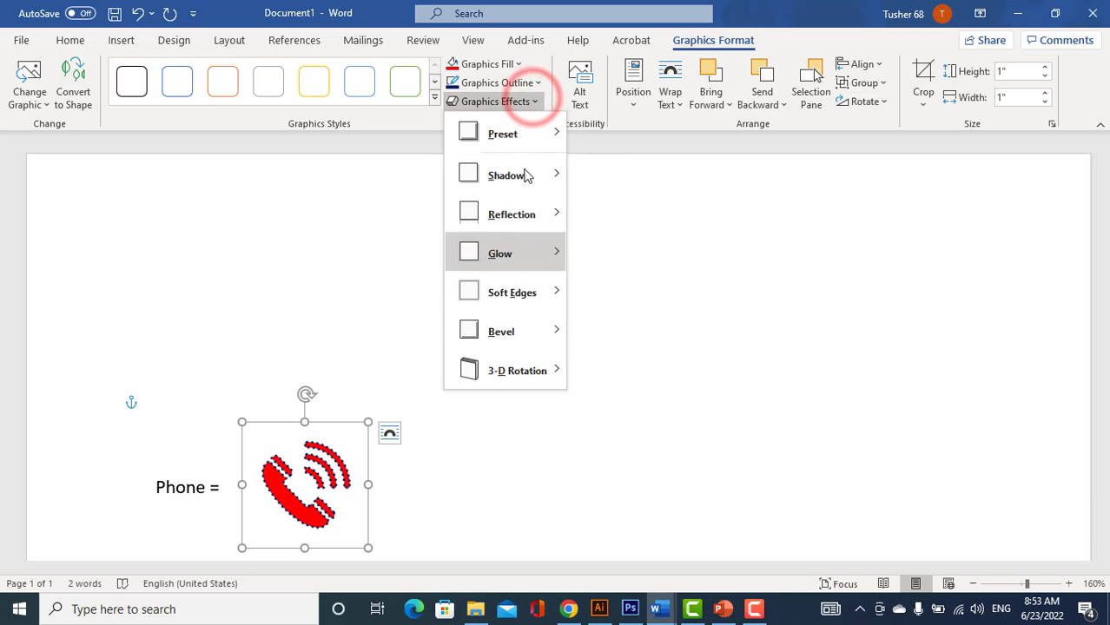
mouse_move(544, 137)
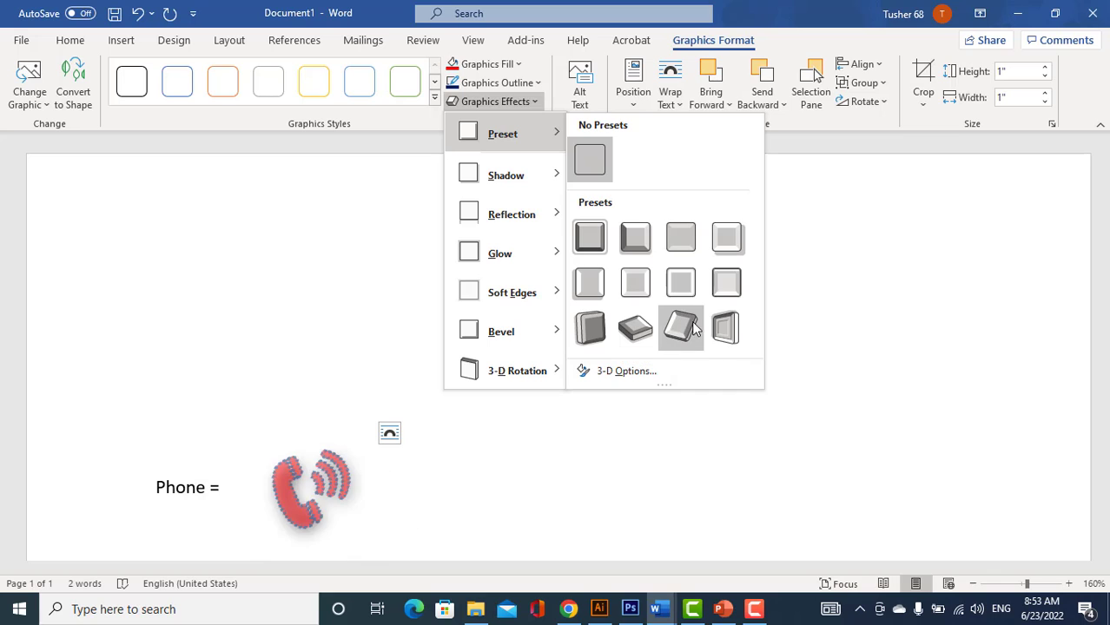
mouse_move(536, 210)
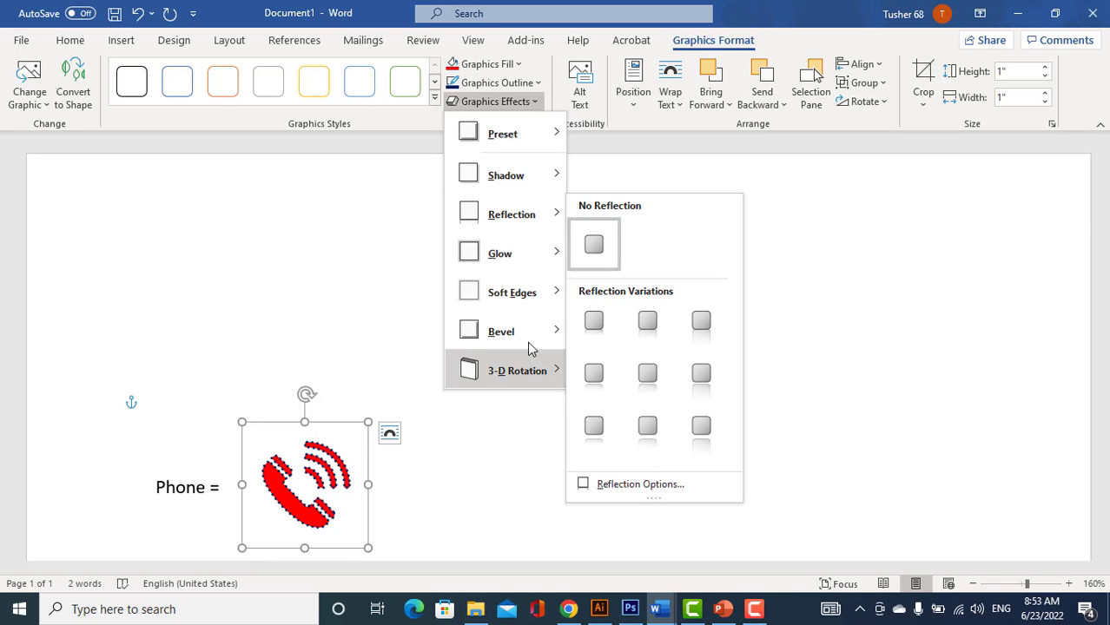
mouse_move(553, 373)
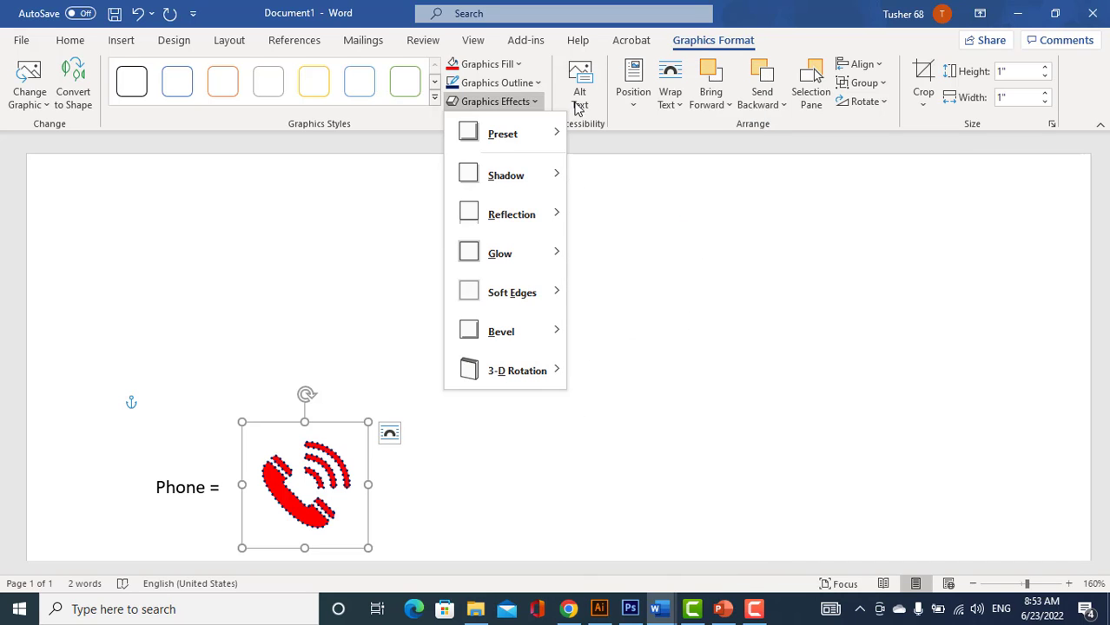
mouse_move(529, 192)
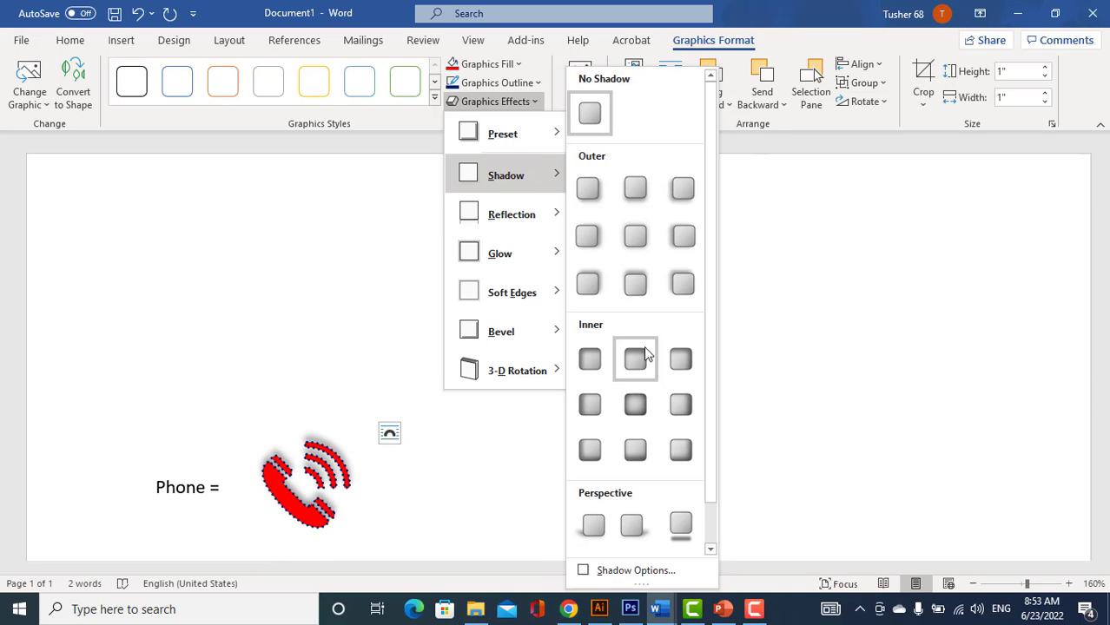
click(642, 286)
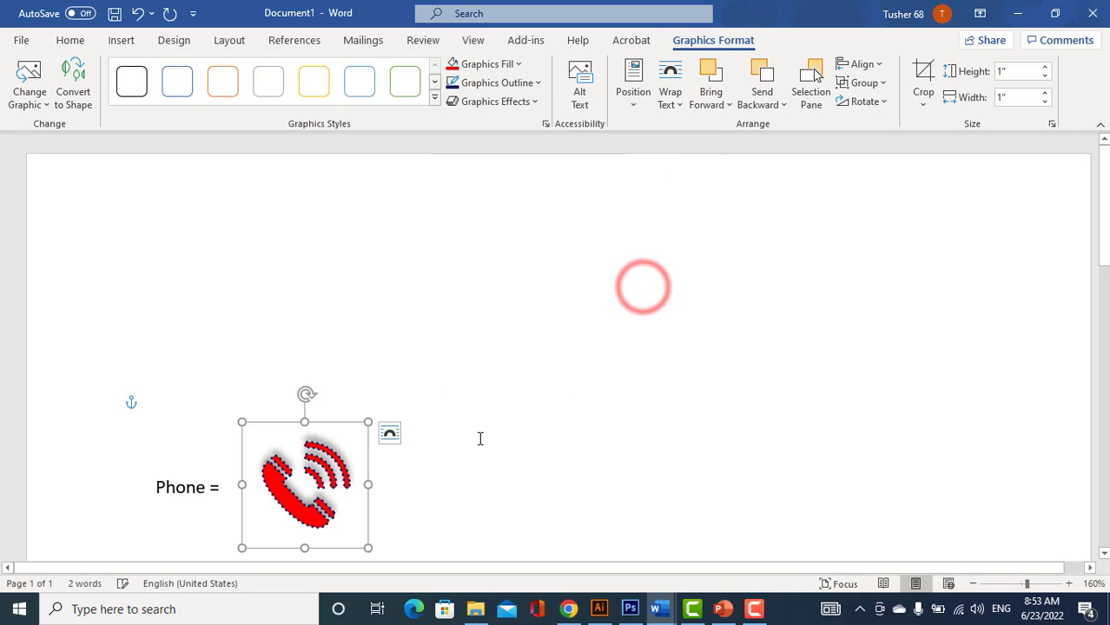
click(632, 114)
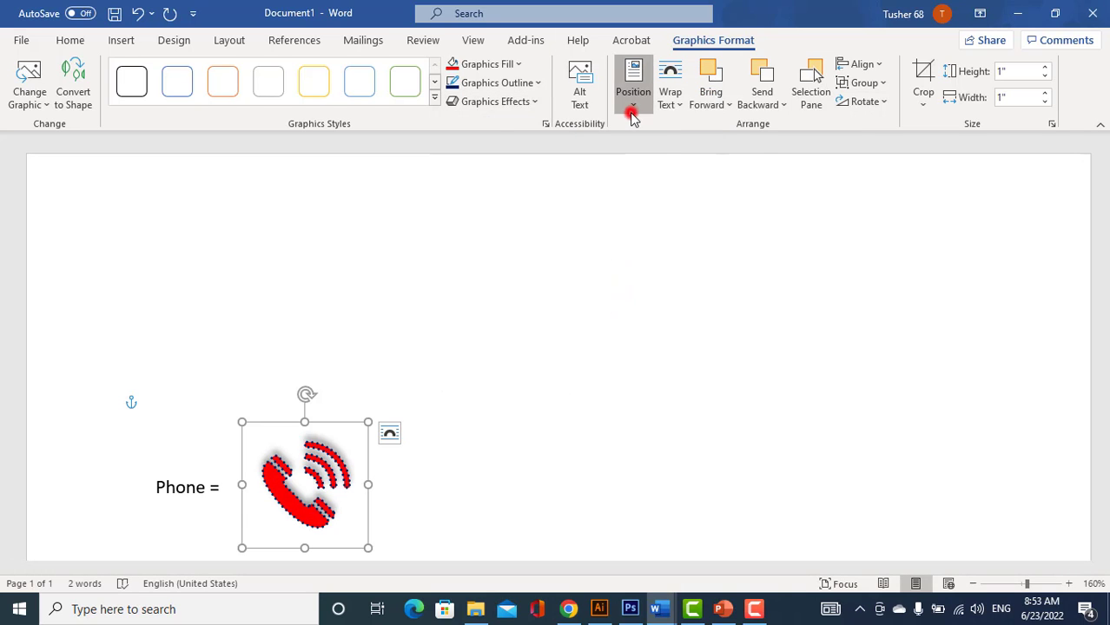
click(631, 113)
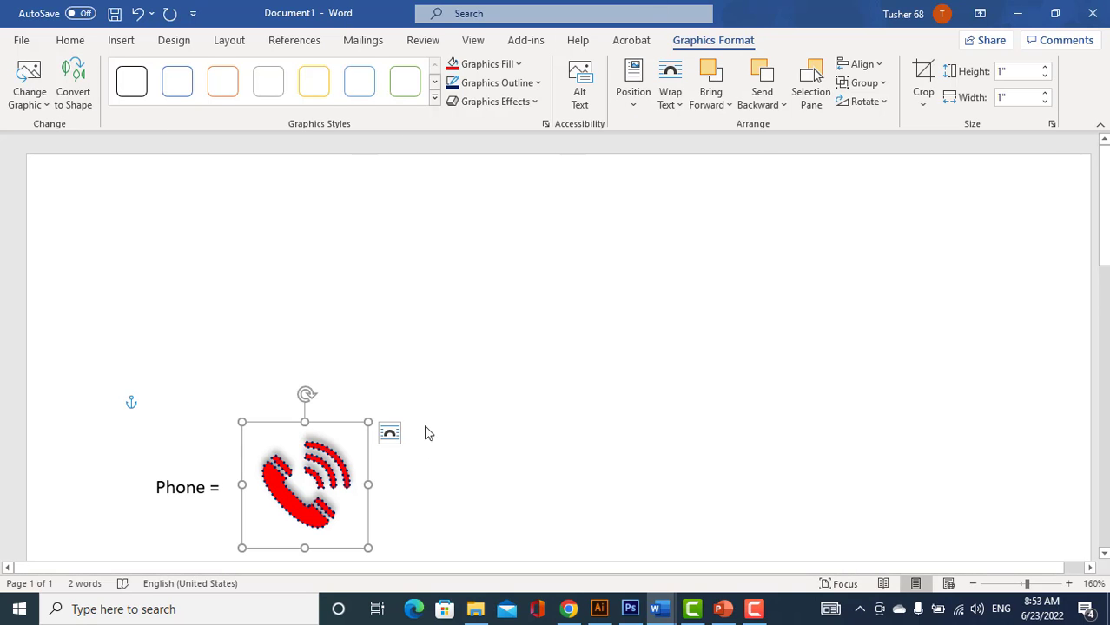
Open the Cutout People collection of the stock images
scroll(438, 382, down, 5)
scroll(310, 211, up, 1)
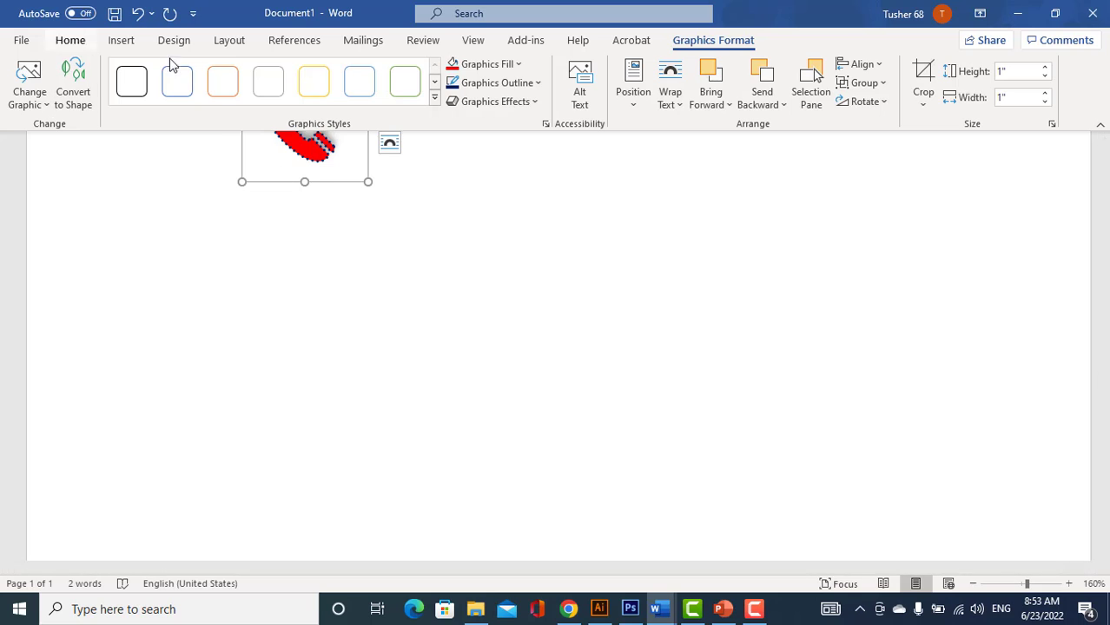
click(122, 44)
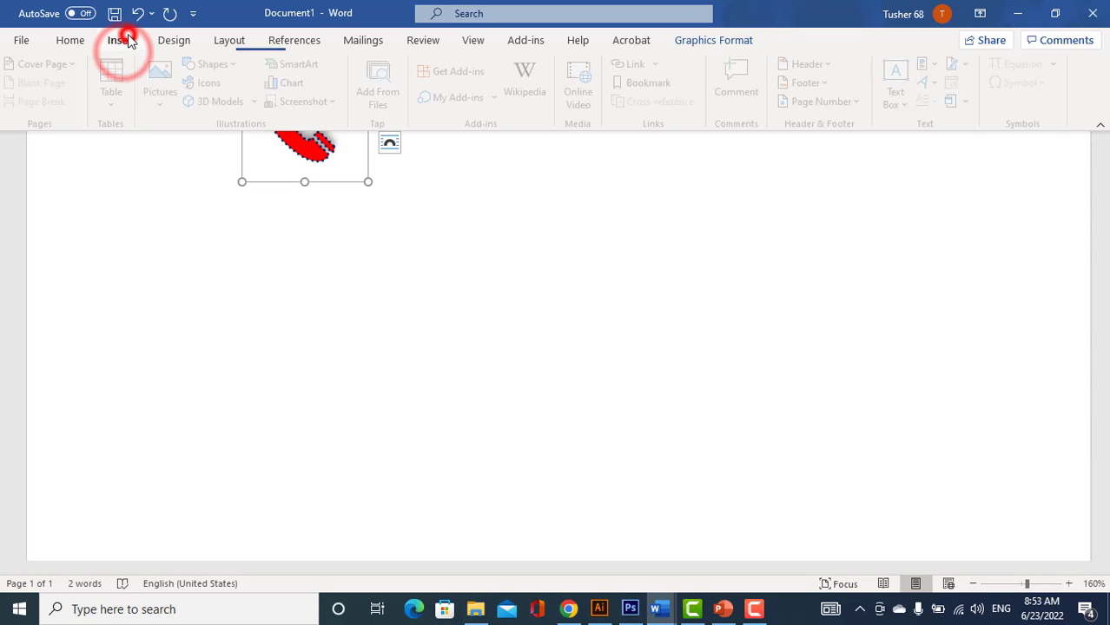
click(164, 103)
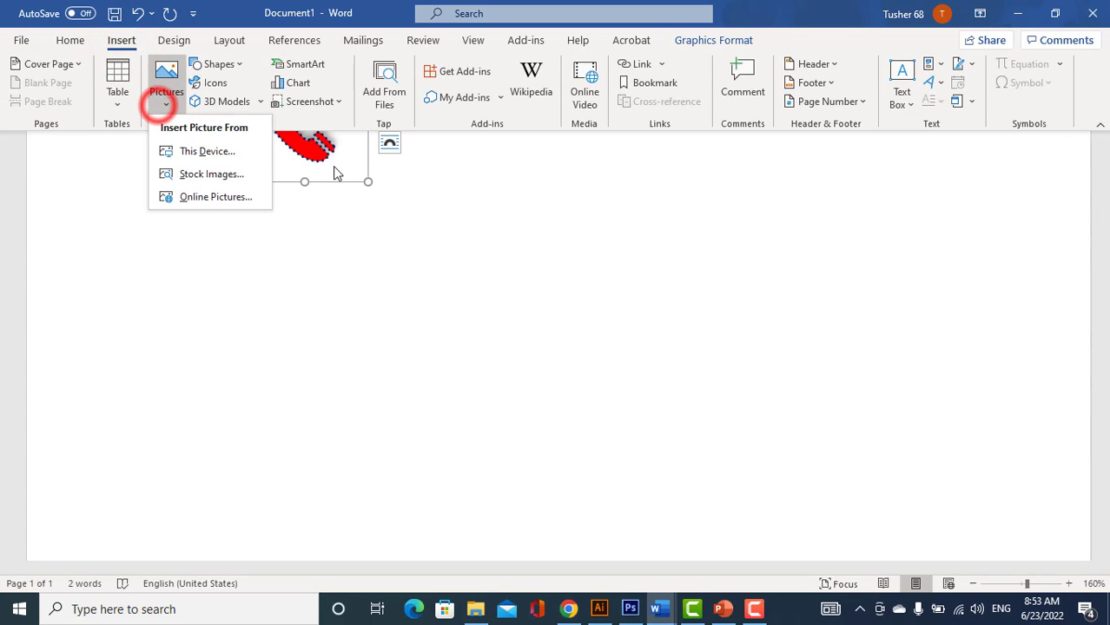
click(236, 174)
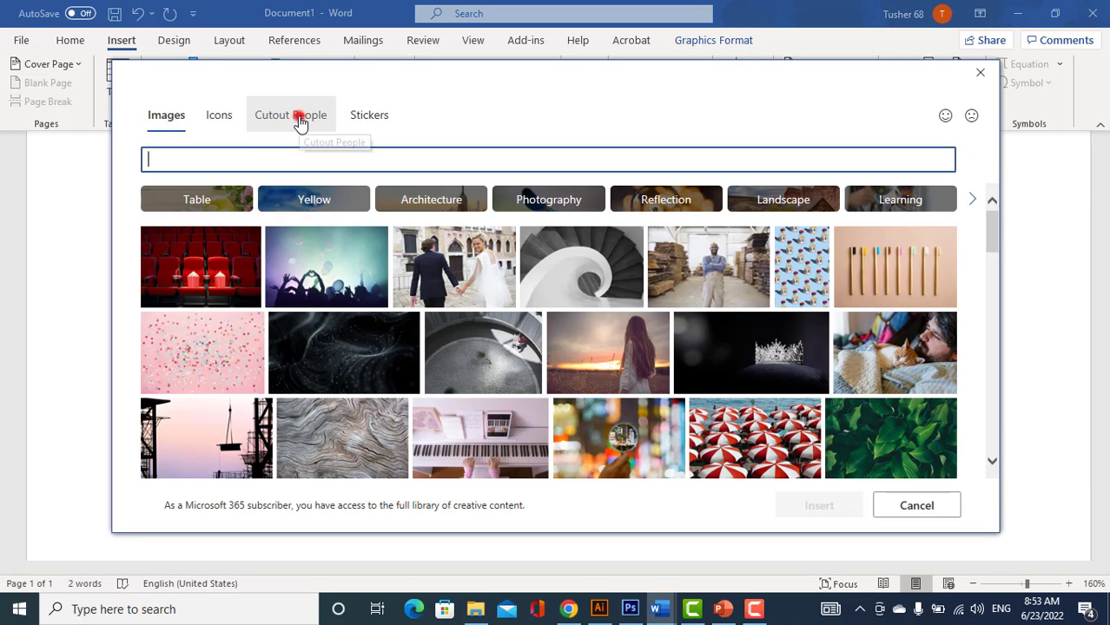
click(299, 120)
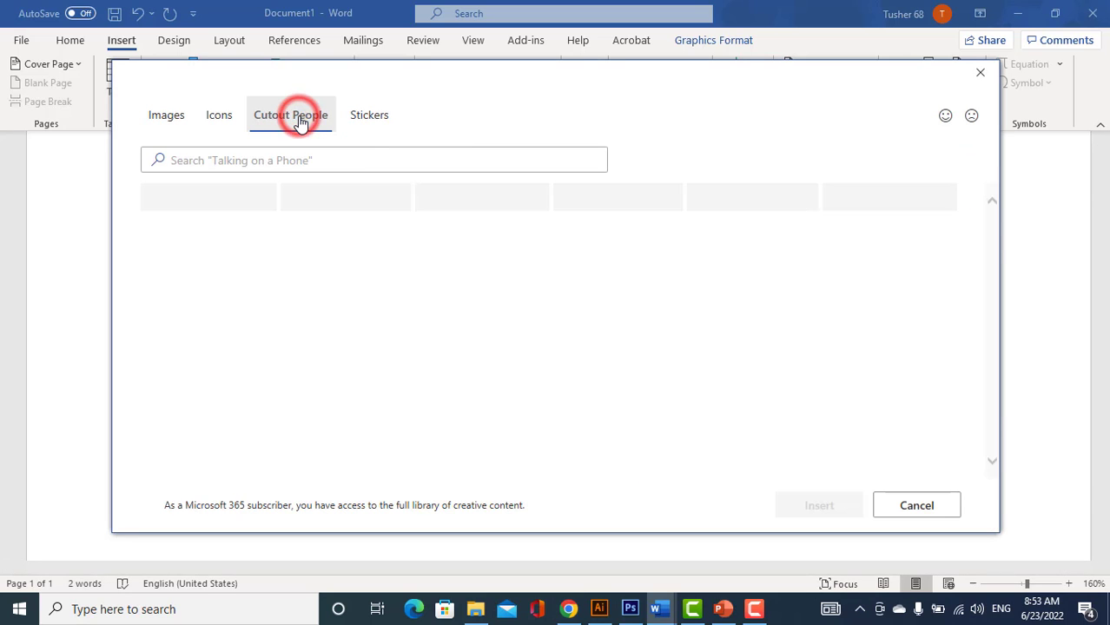
mouse_move(583, 73)
mouse_down()
mouse_move(570, 85)
mouse_move(579, 87)
mouse_up()
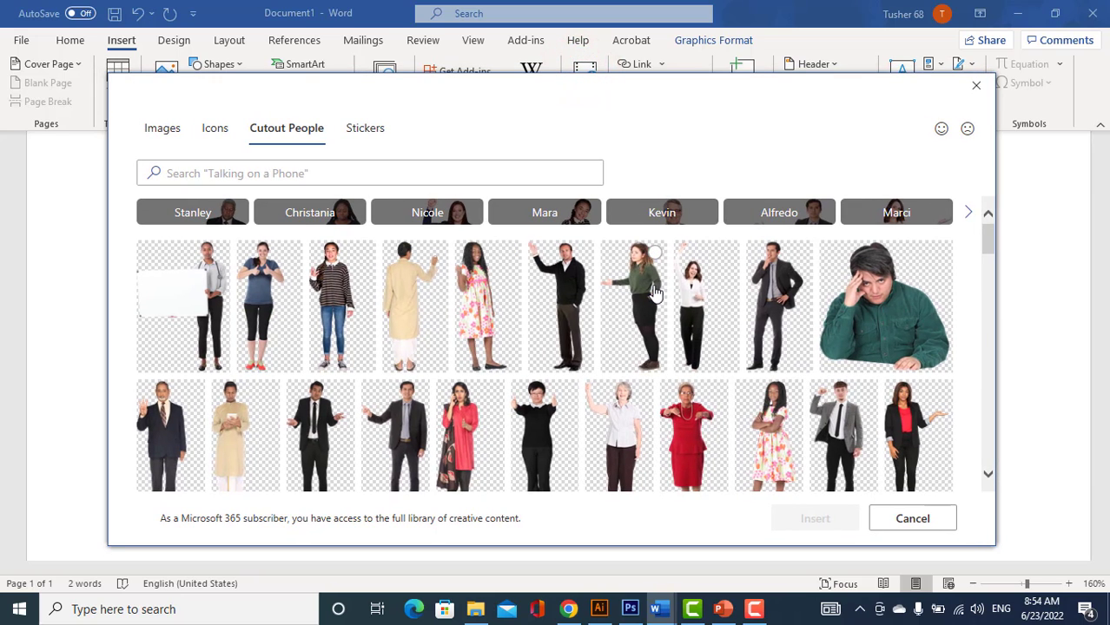
Insert the cutout picture of the standing man in a dark suit with his hand on his chin
scroll(622, 302, down, 2)
scroll(584, 308, up, 1)
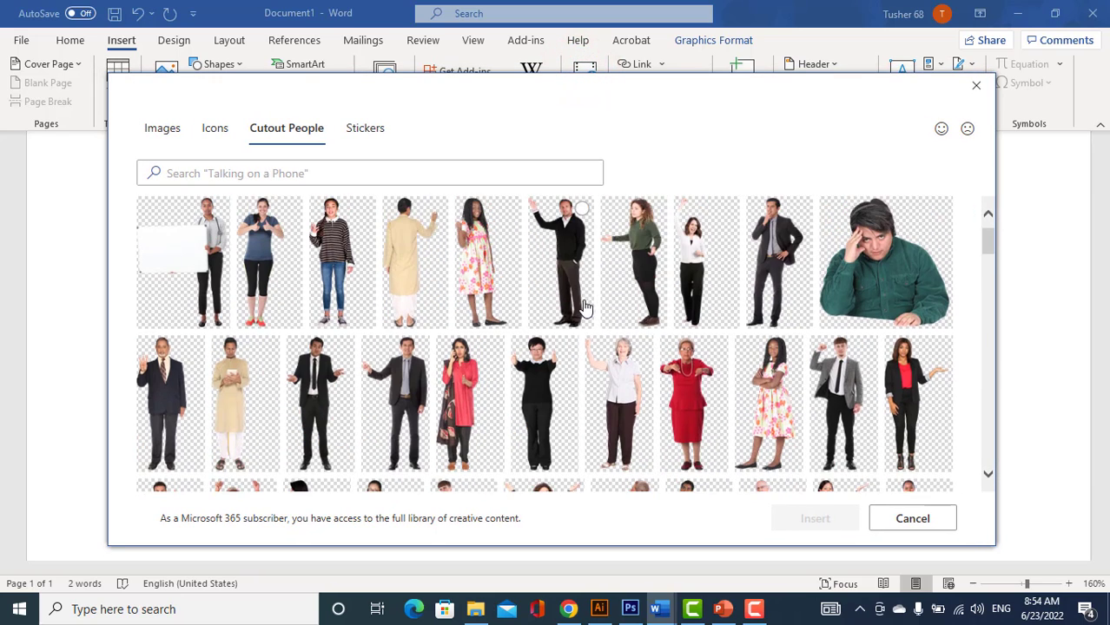
scroll(396, 328, down, 1)
scroll(418, 325, up, 2)
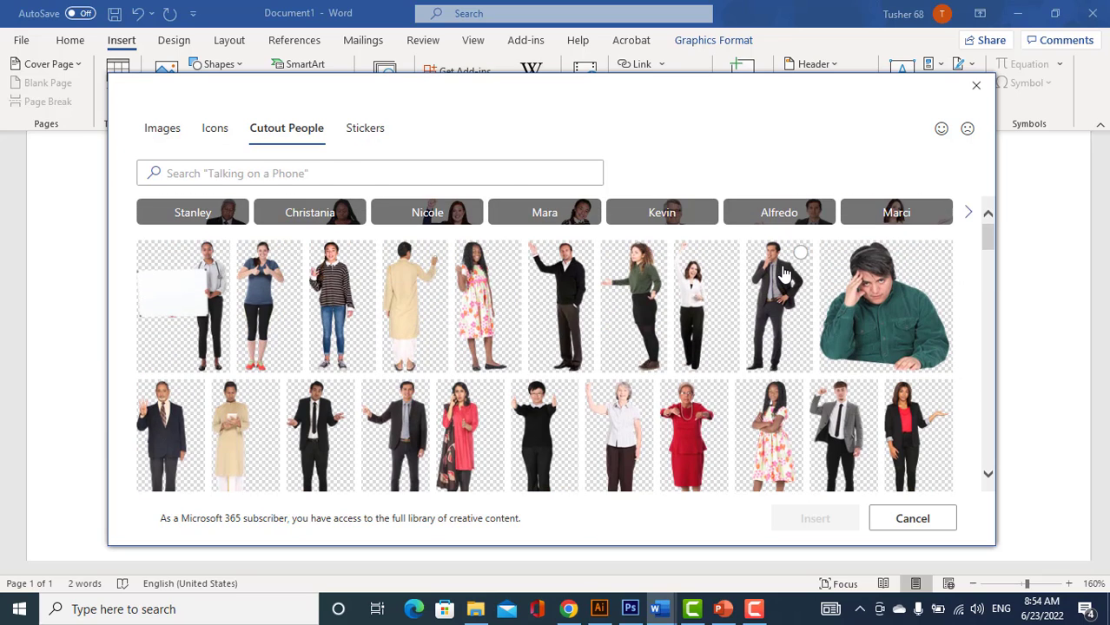
click(784, 271)
click(830, 519)
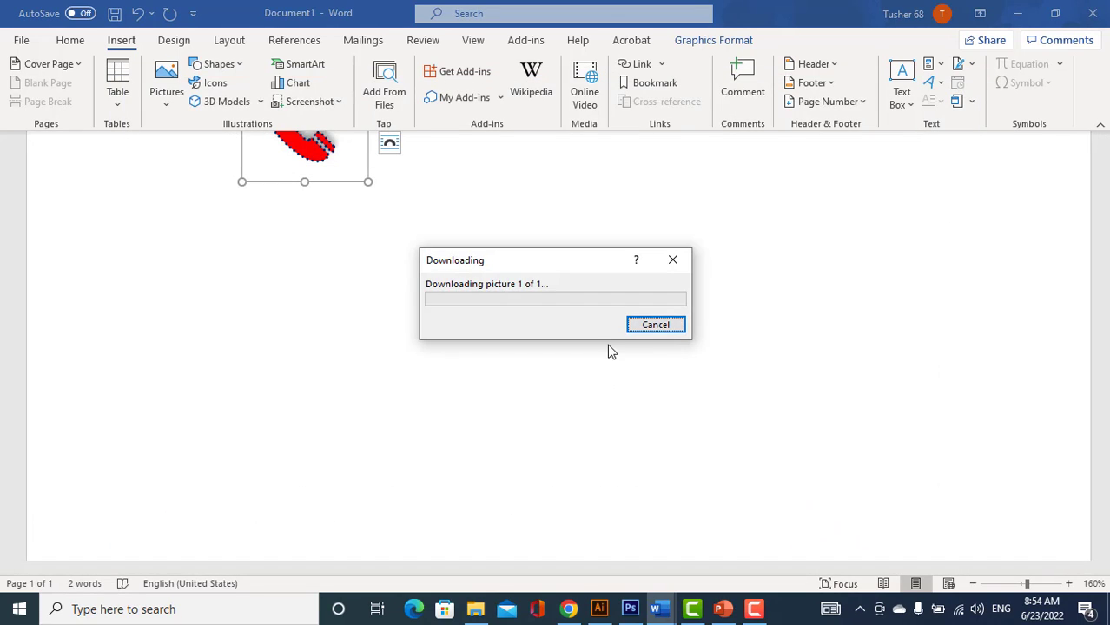
Set the text wrapping of the suited man's picture to In Front of Text
scroll(612, 326, down, 3)
click(427, 391)
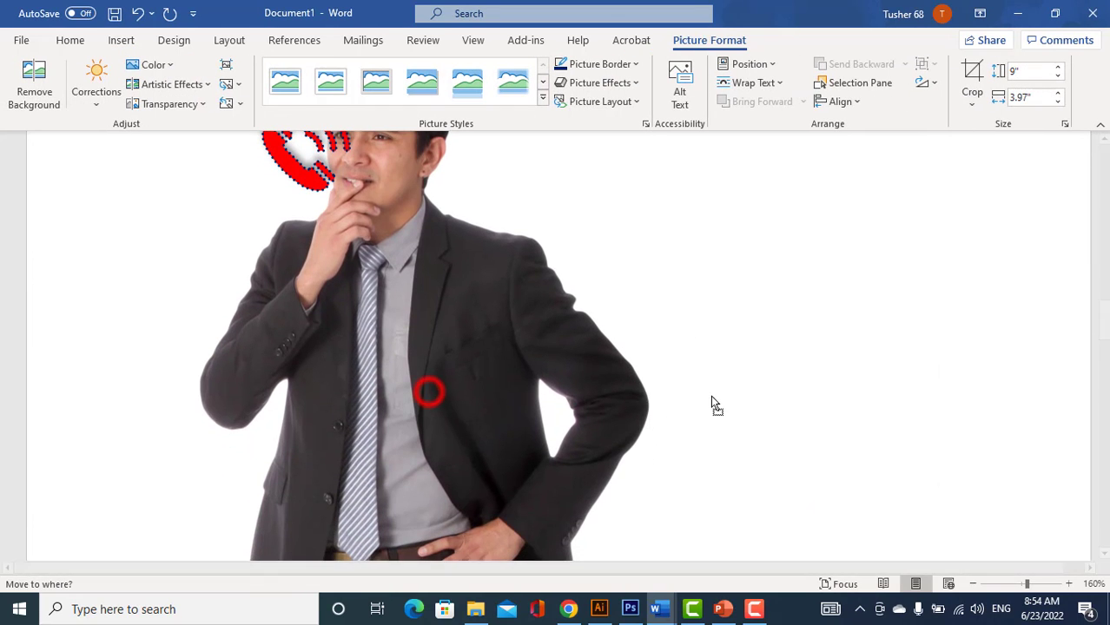
click(673, 145)
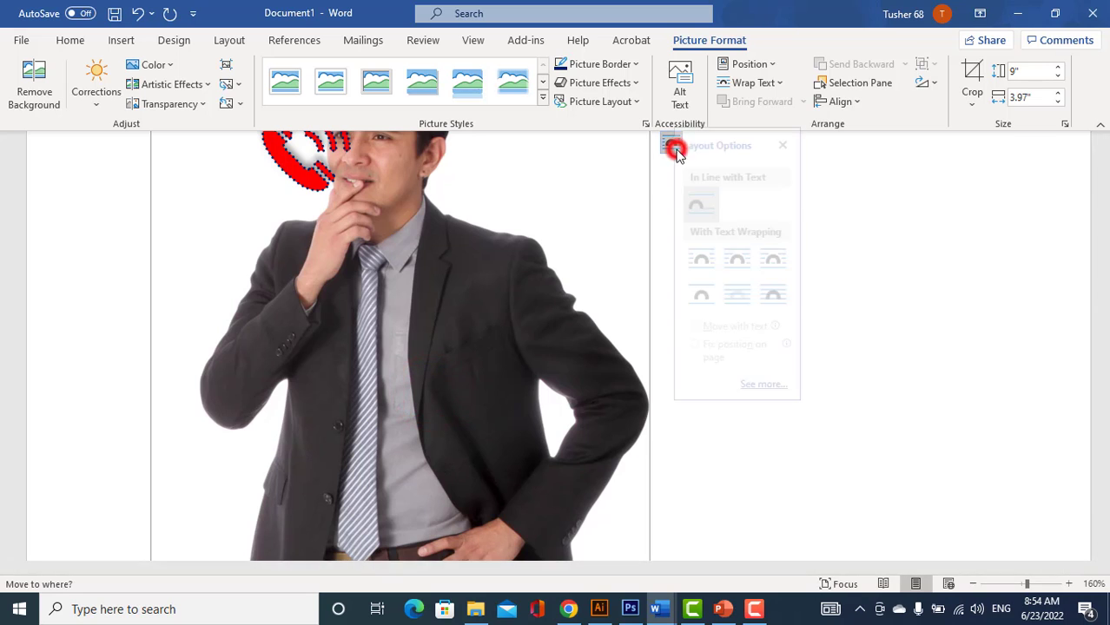
click(788, 295)
drag(439, 366, 551, 577)
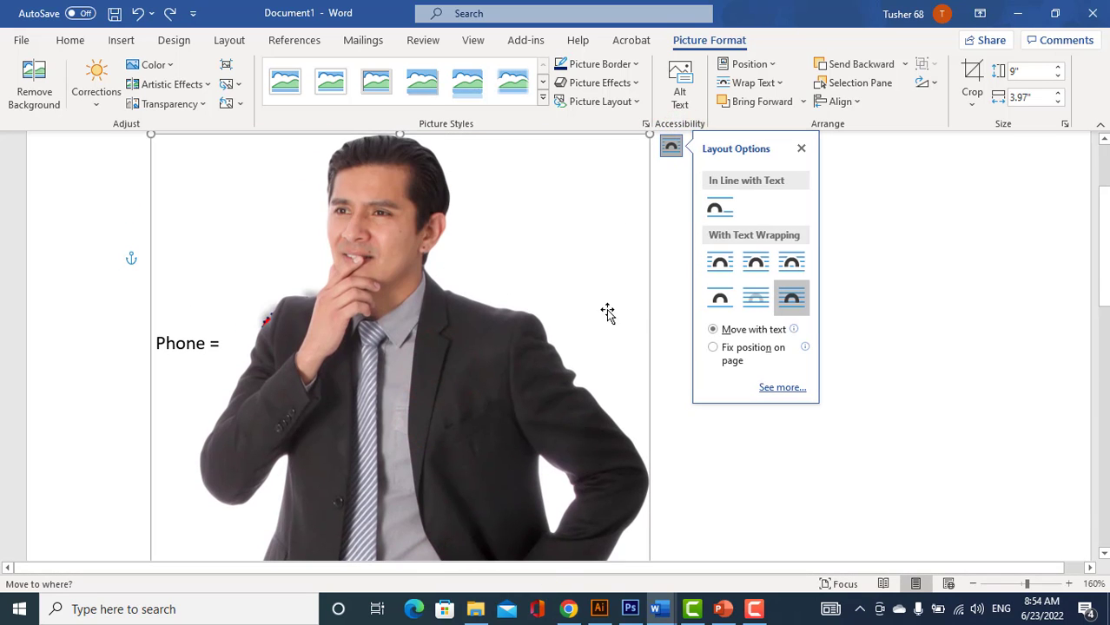
Shrink the suited man's picture to about 5.1" by 2.25" and move it down to the middle of the page below the phone icon
drag(649, 134, 460, 423)
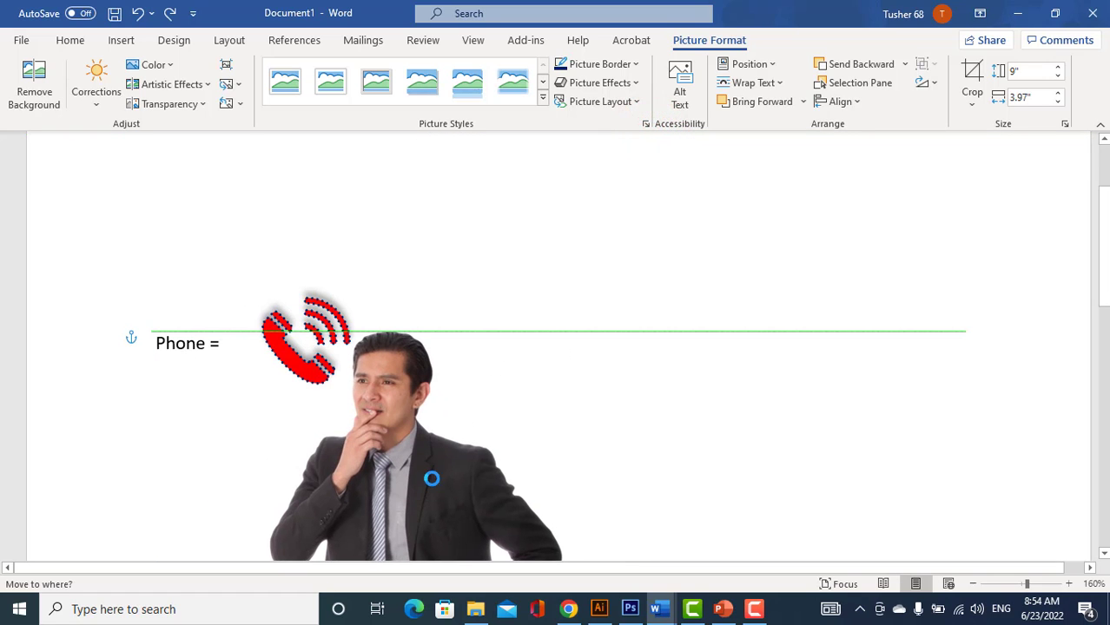
scroll(575, 406, down, 6)
mouse_move(431, 283)
mouse_down()
mouse_move(595, 498)
mouse_move(623, 510)
mouse_up()
mouse_move(612, 357)
mouse_down()
mouse_move(657, 438)
mouse_move(485, 401)
mouse_move(568, 389)
mouse_up()
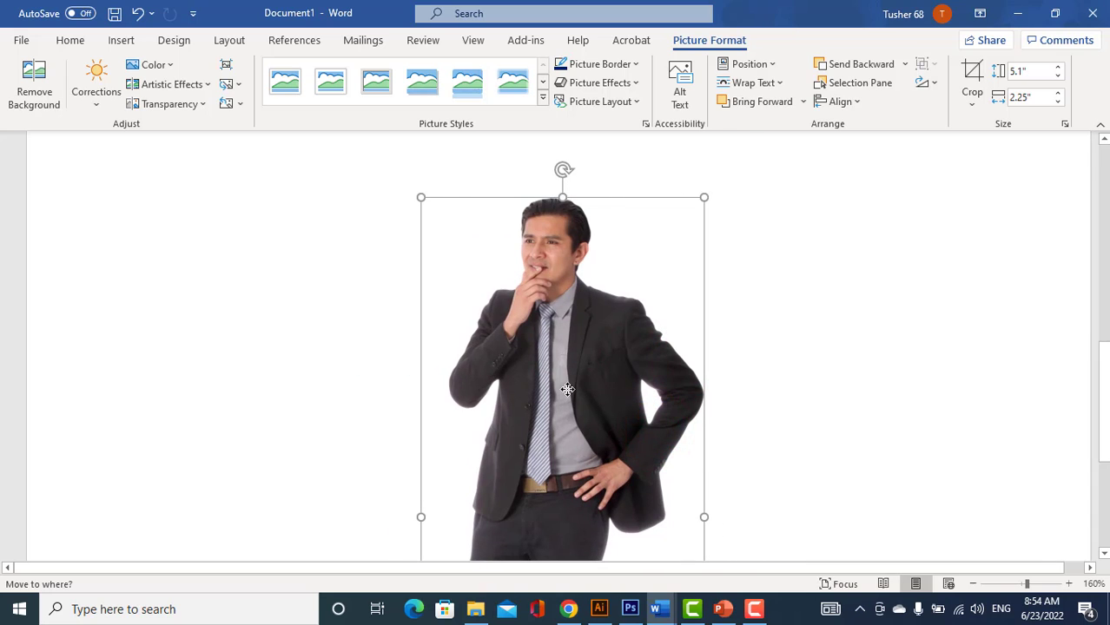
drag(525, 350, 495, 345)
Delete the picture of the suited man
scroll(580, 248, up, 3)
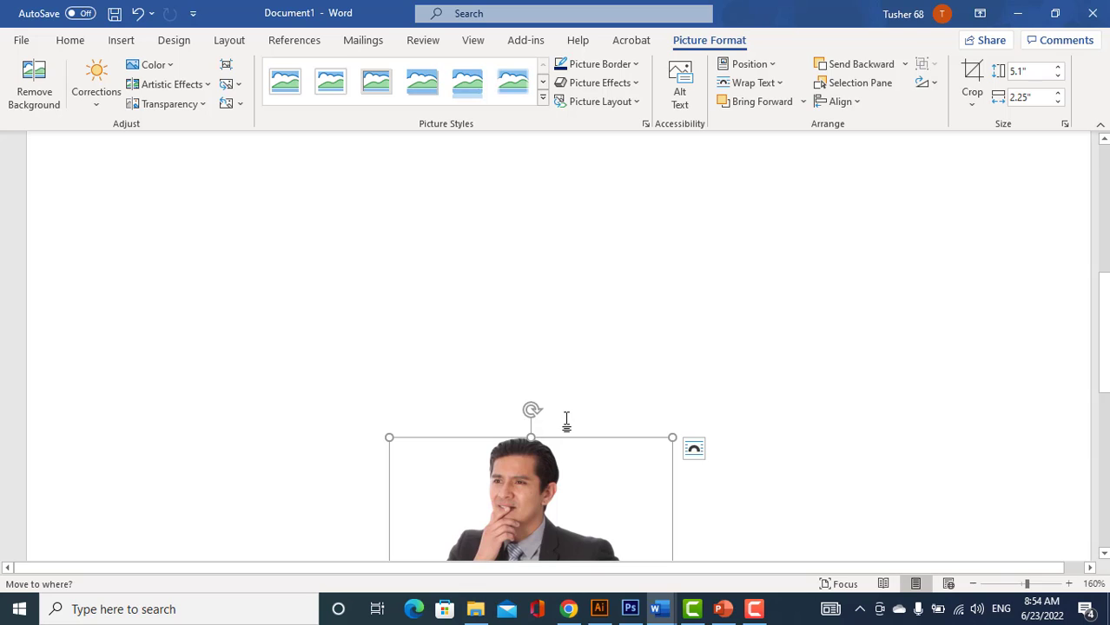
key(Delete)
scroll(480, 294, up, 4)
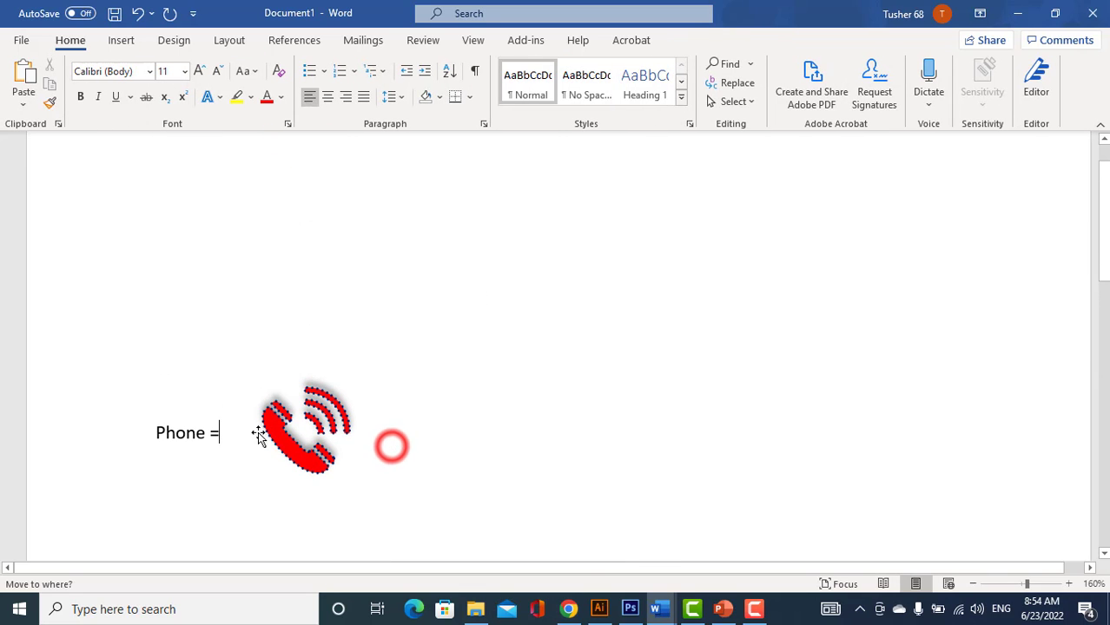
Place the cursor in the blank area below the "Phone =" line and open the Stickers collection of the stock images
scroll(195, 324, down, 3)
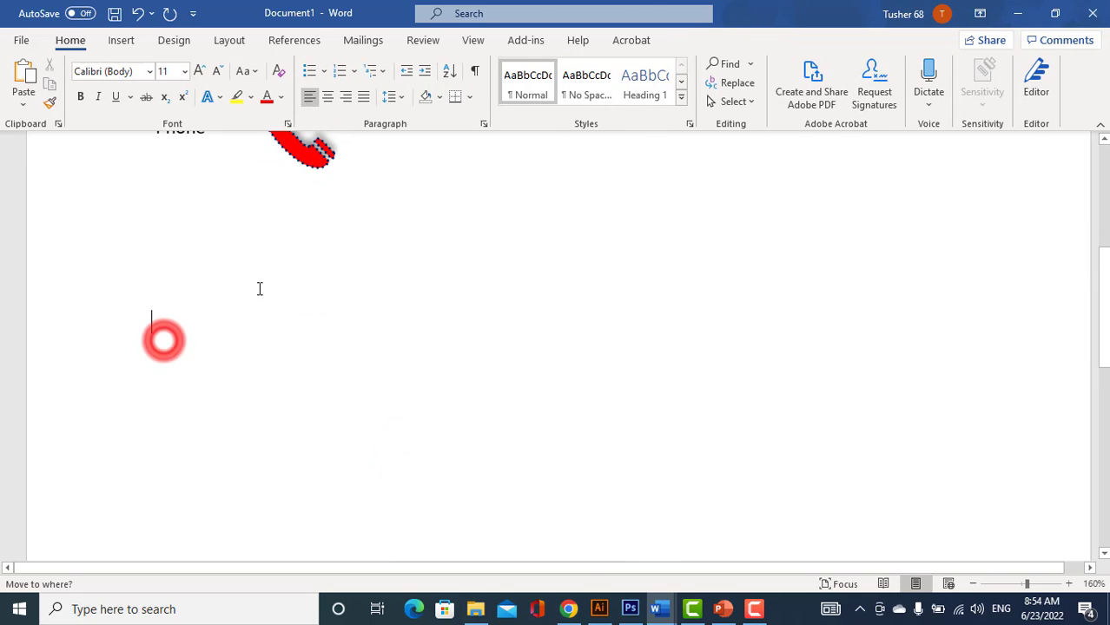
click(136, 43)
click(165, 94)
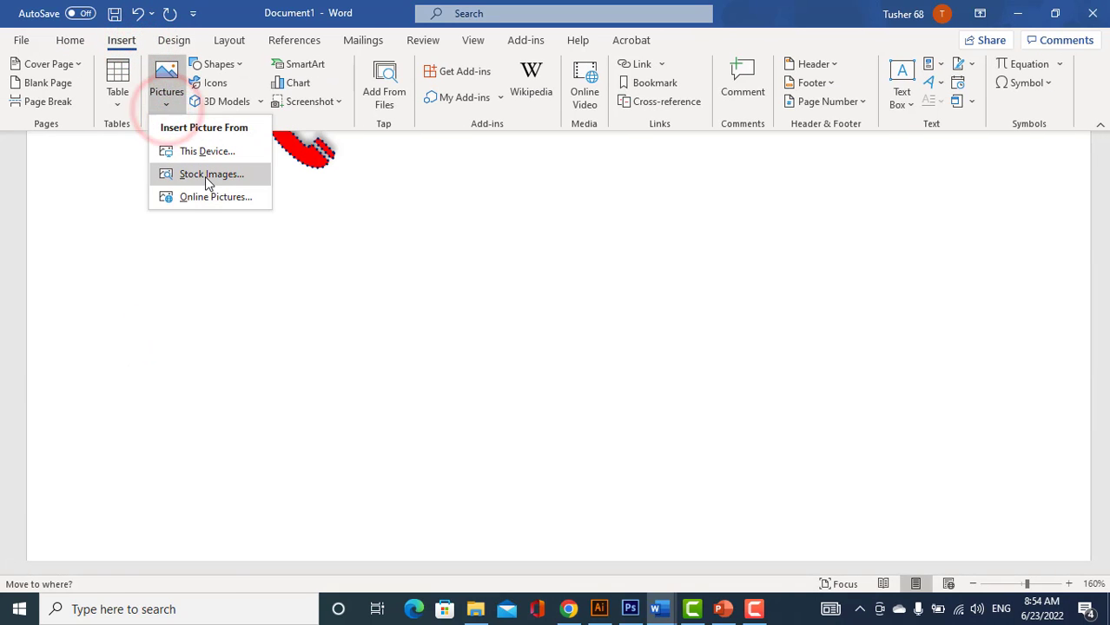
click(209, 176)
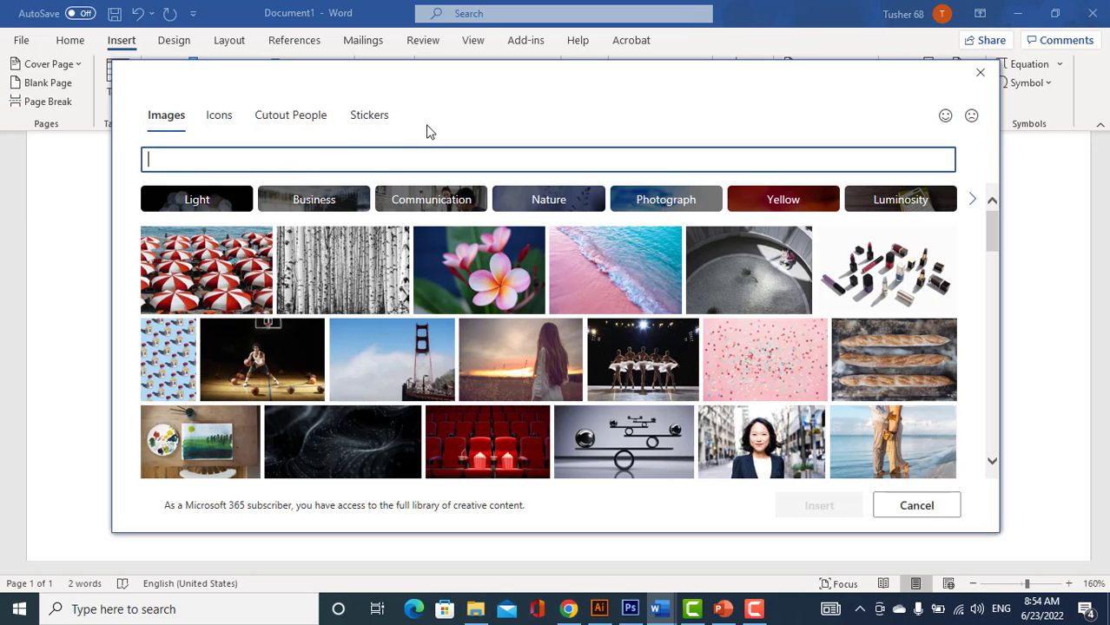
click(376, 122)
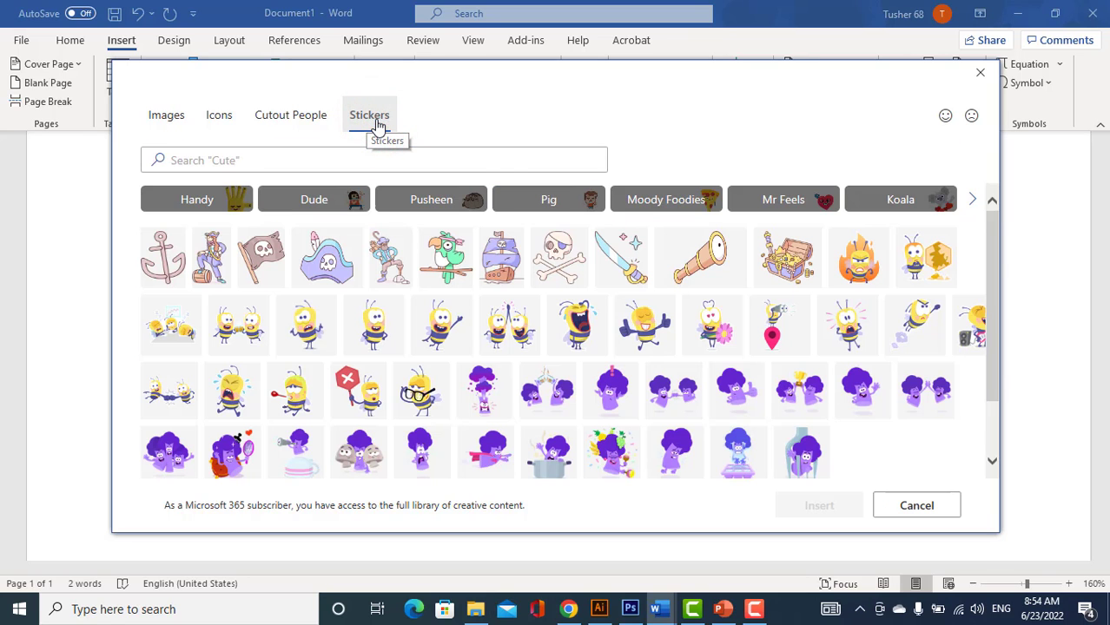
Browse the sticker collection and insert the sticker of two purple characters clinking their glasses
scroll(662, 400, down, 10)
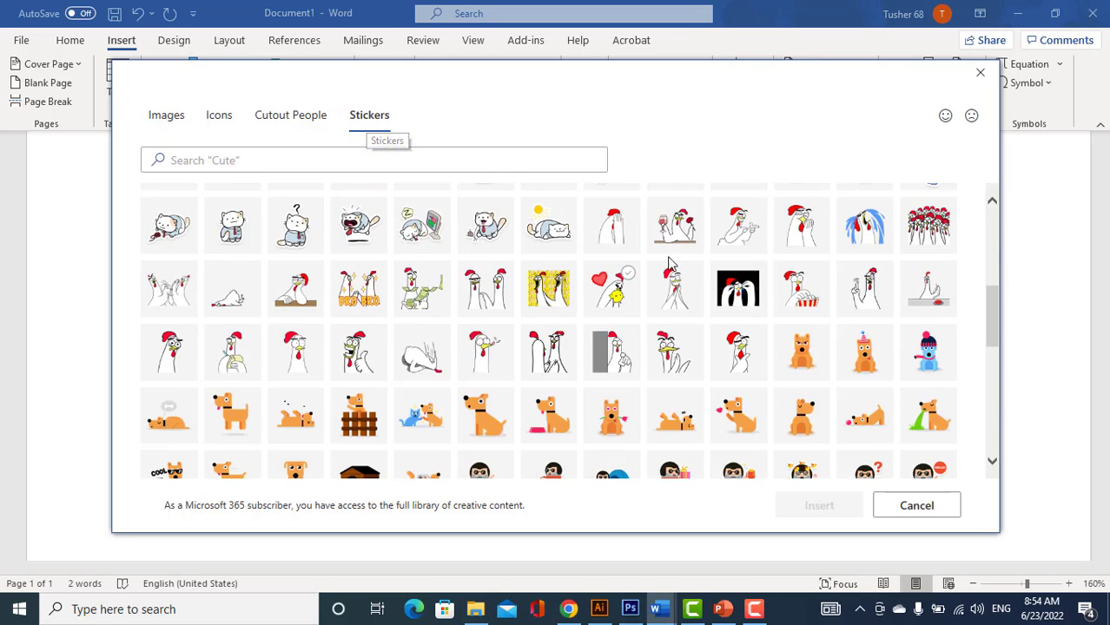
scroll(651, 337, down, 10)
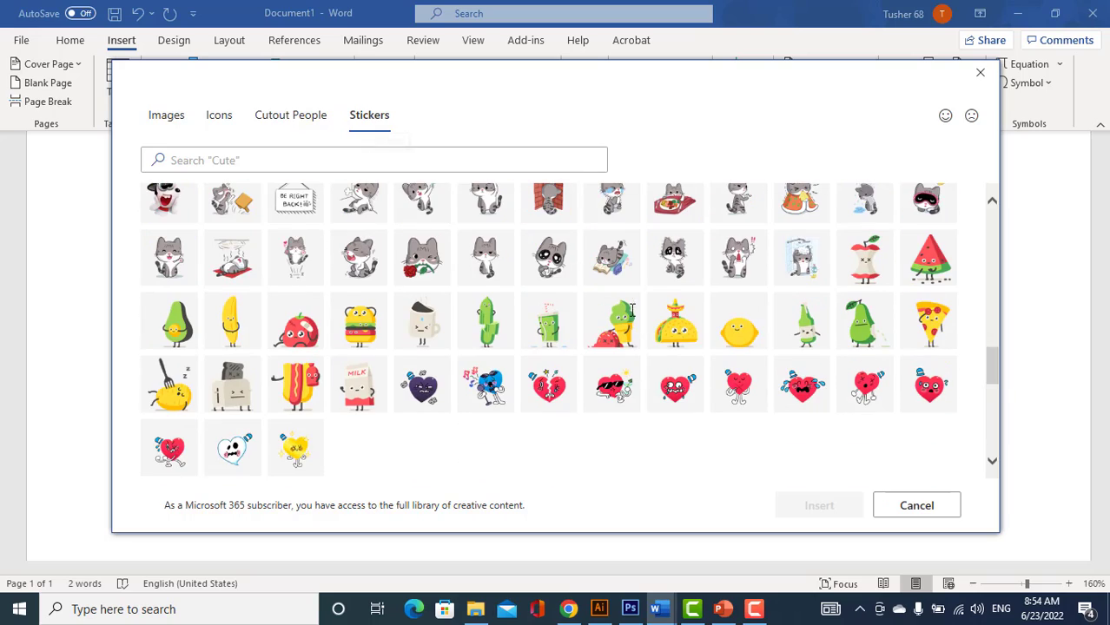
scroll(631, 310, down, 3)
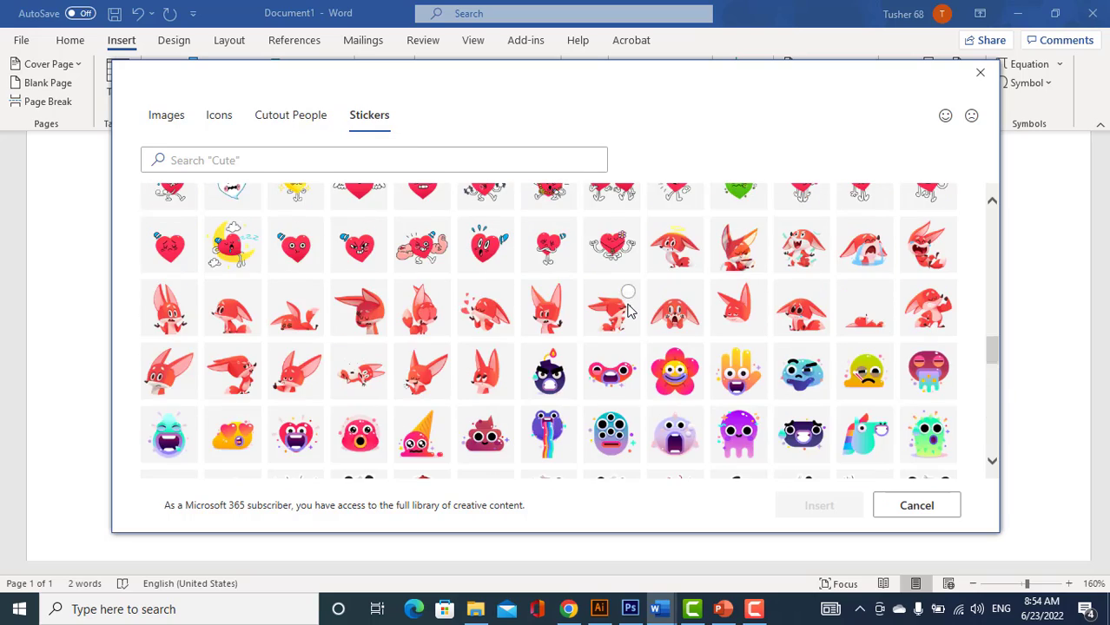
scroll(631, 311, down, 3)
scroll(631, 310, up, 8)
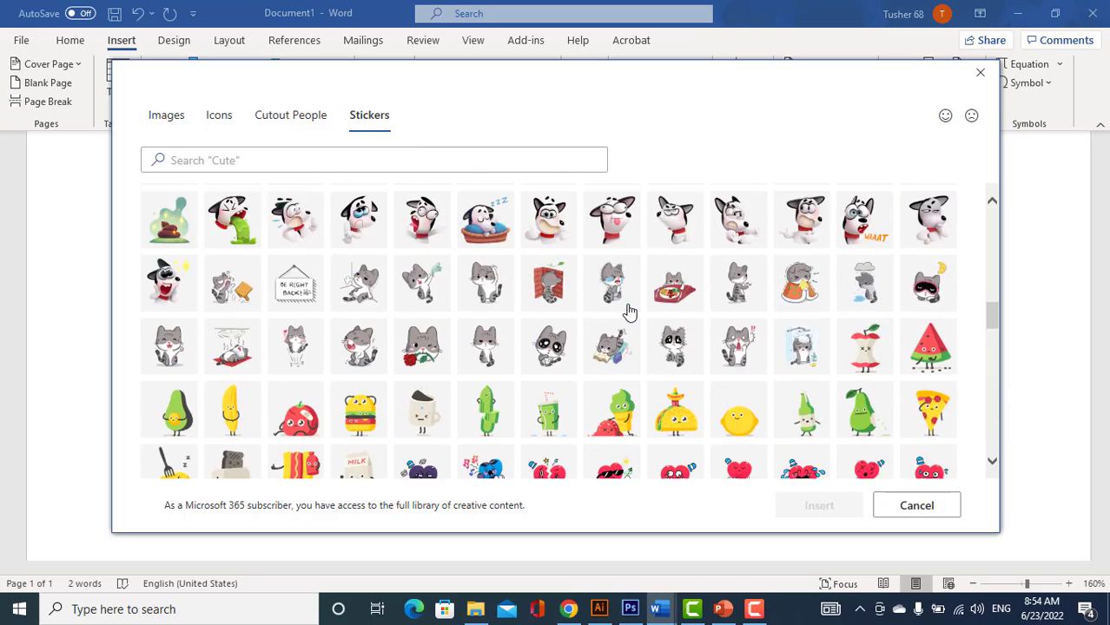
scroll(629, 311, up, 10)
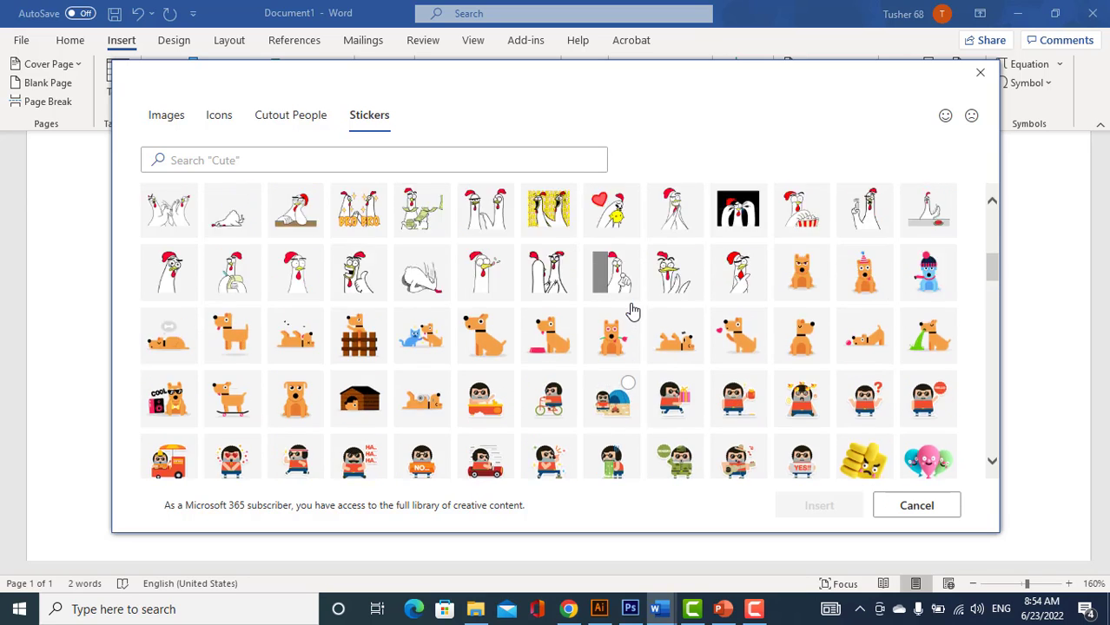
scroll(632, 311, up, 6)
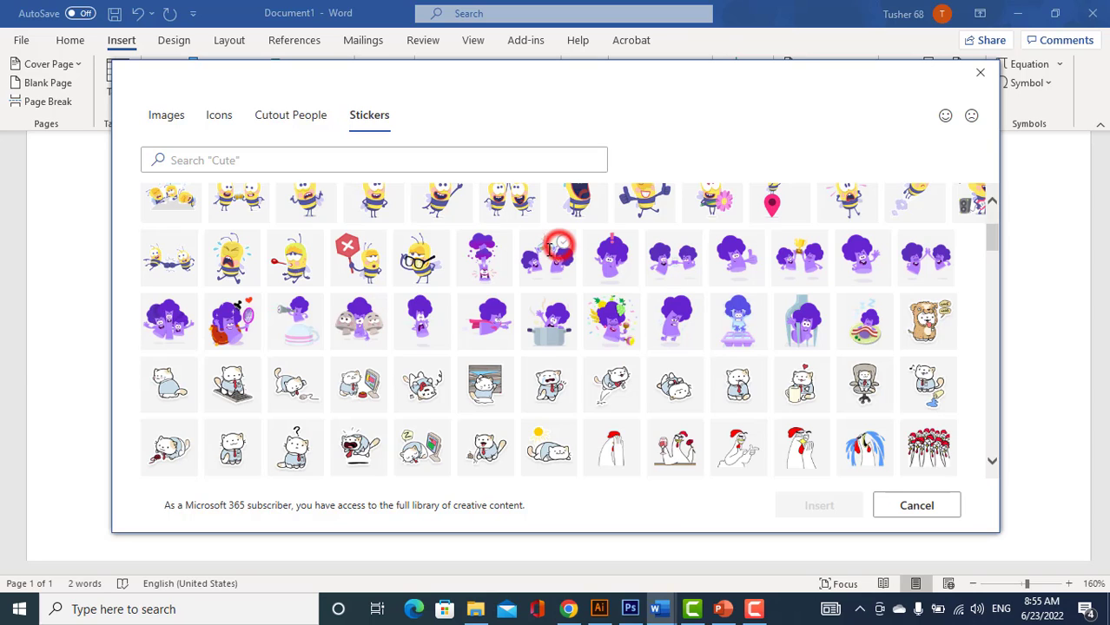
click(558, 247)
click(556, 252)
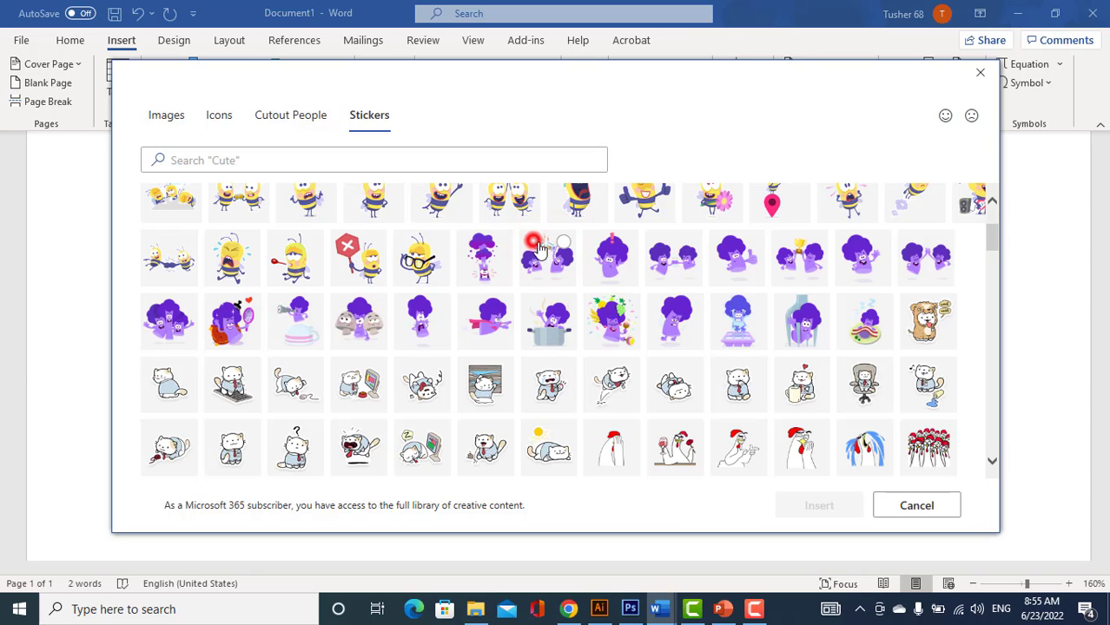
click(538, 248)
click(825, 508)
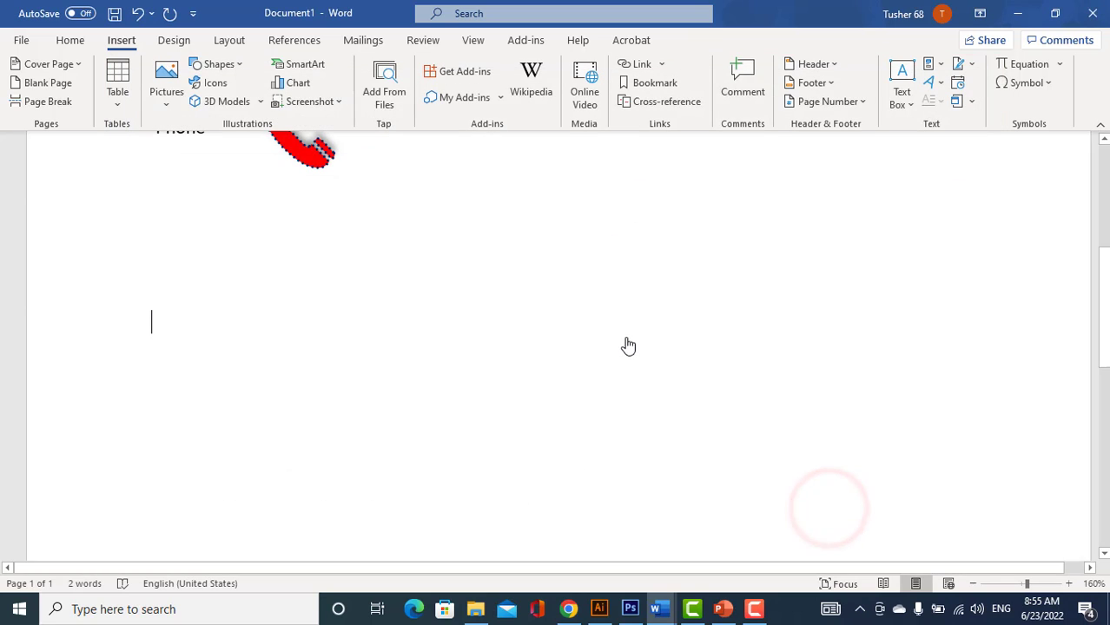
Shrink the sticker of the two purple characters to about 3.26" by 3.26"
scroll(564, 362, down, 6)
scroll(621, 392, down, 6)
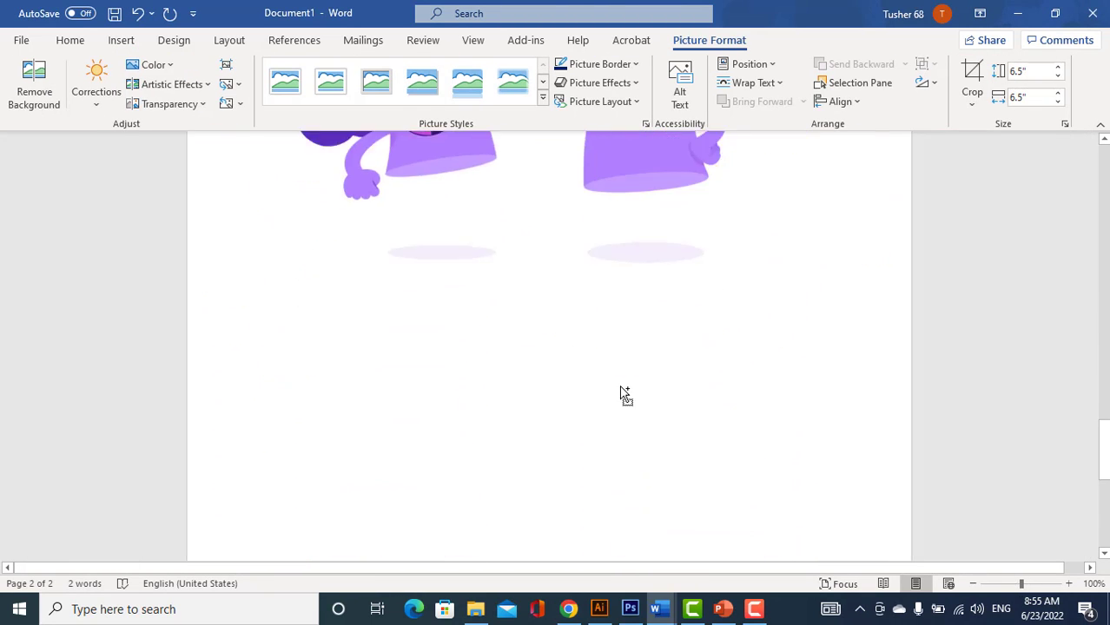
scroll(625, 395, down, 4)
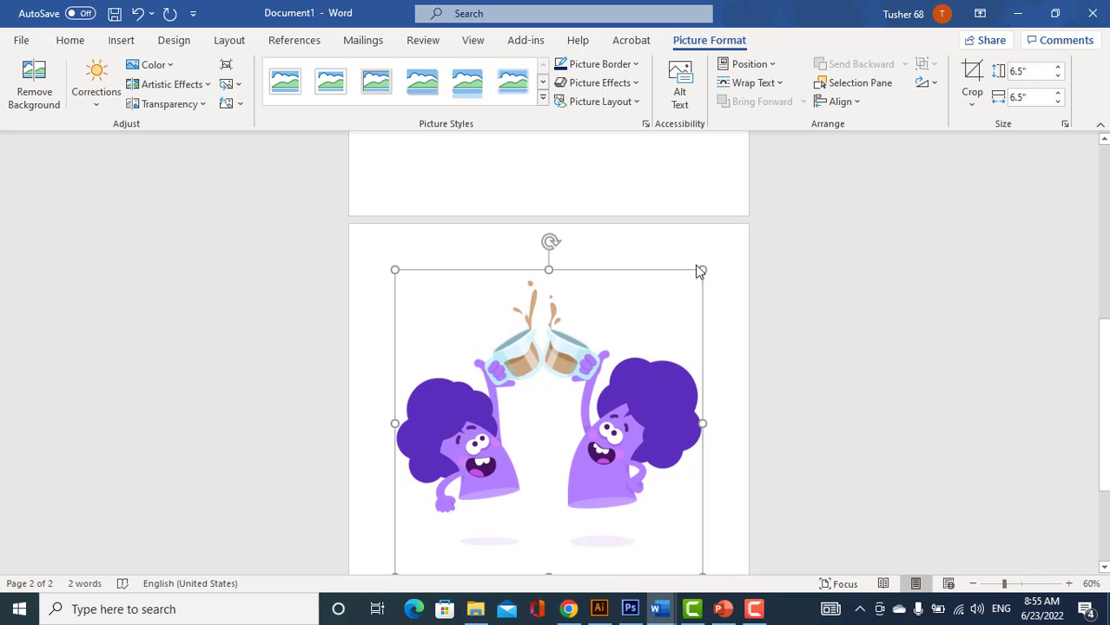
drag(704, 270, 553, 277)
Set the sticker's text wrapping to In Front of Text and move it to the horizontal middle of the page
click(570, 253)
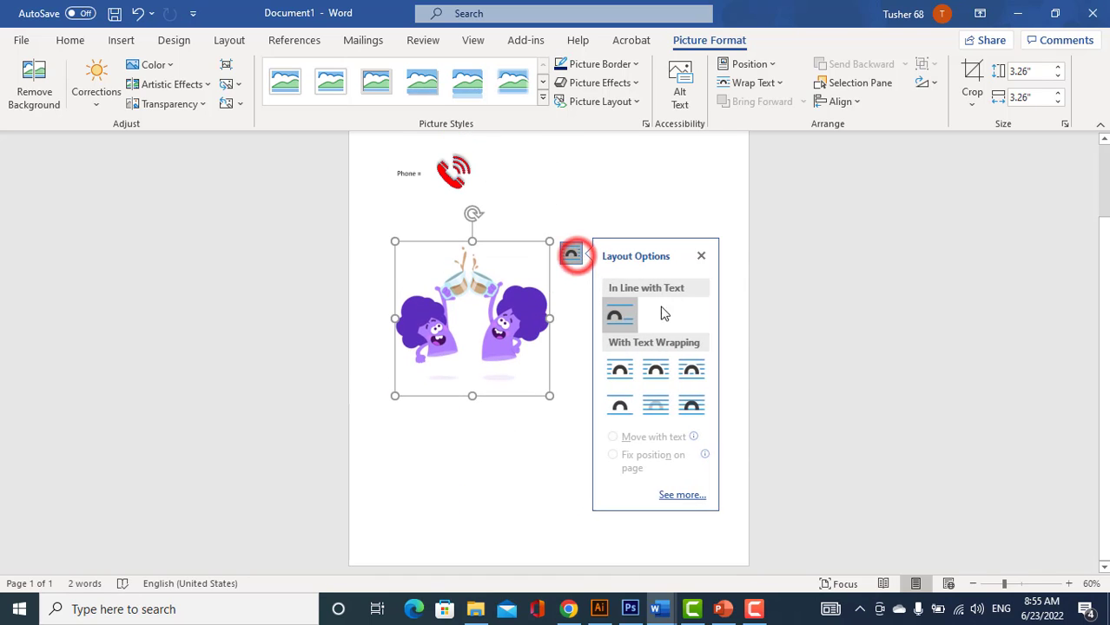
click(691, 402)
drag(471, 329, 590, 341)
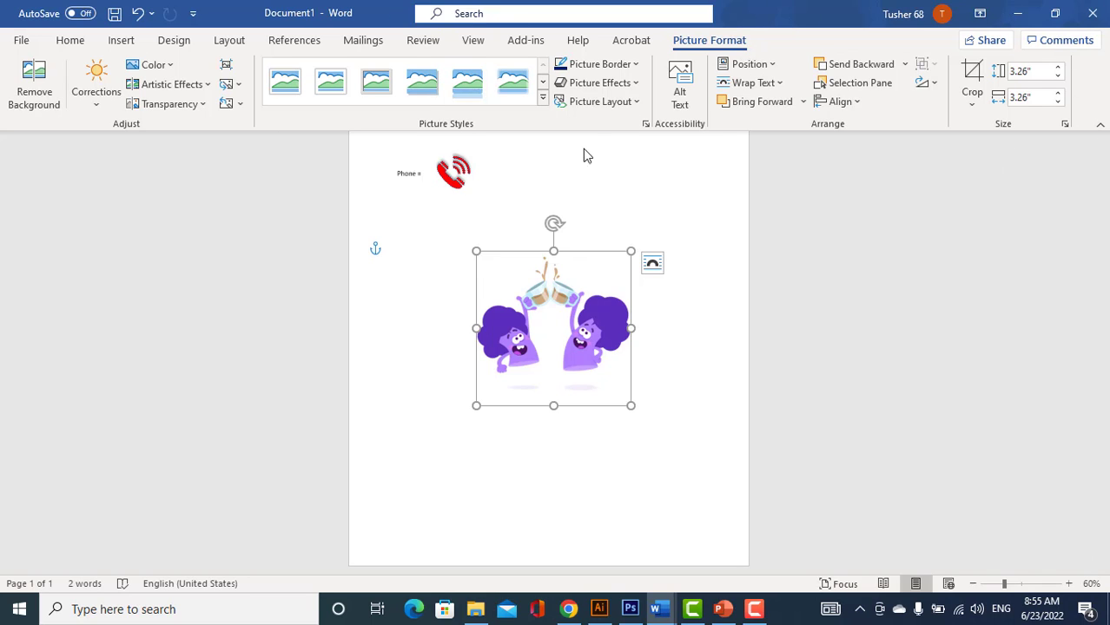
Delete the sticker of the two purple characters
key(Delete)
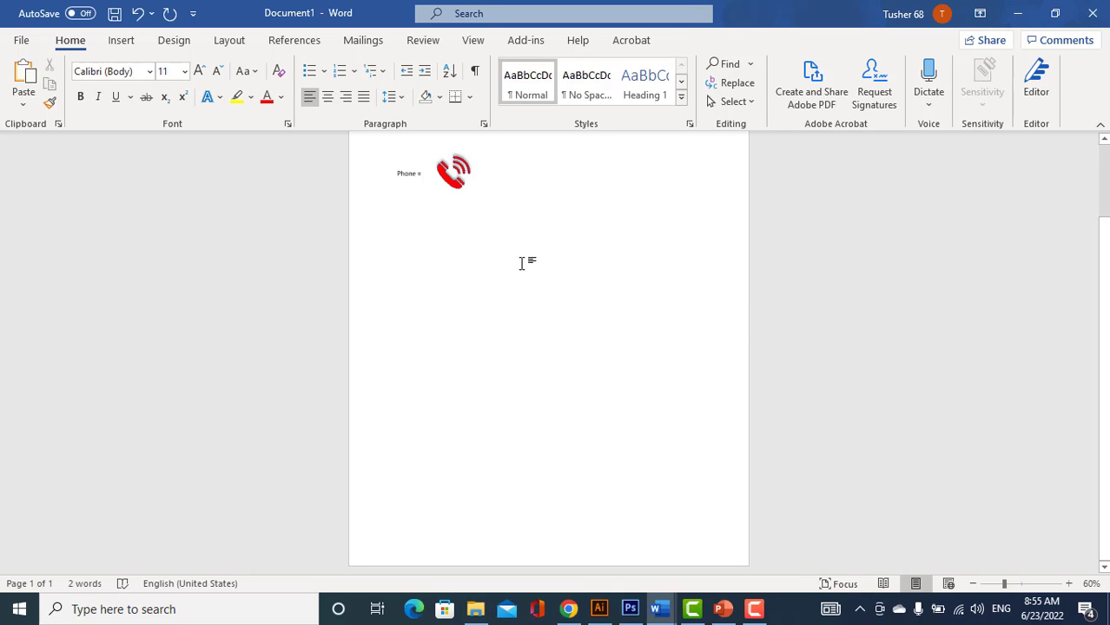
Enter the text "Tiger-" on the blank line below the "Phone =" line
text(1)
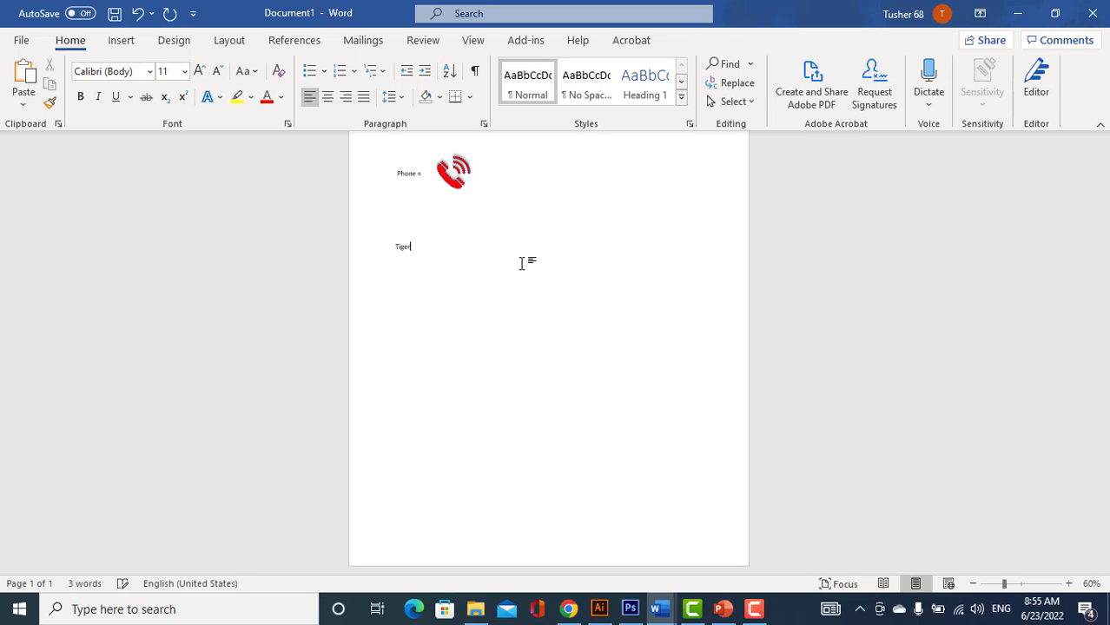
scroll(521, 264, up, 10)
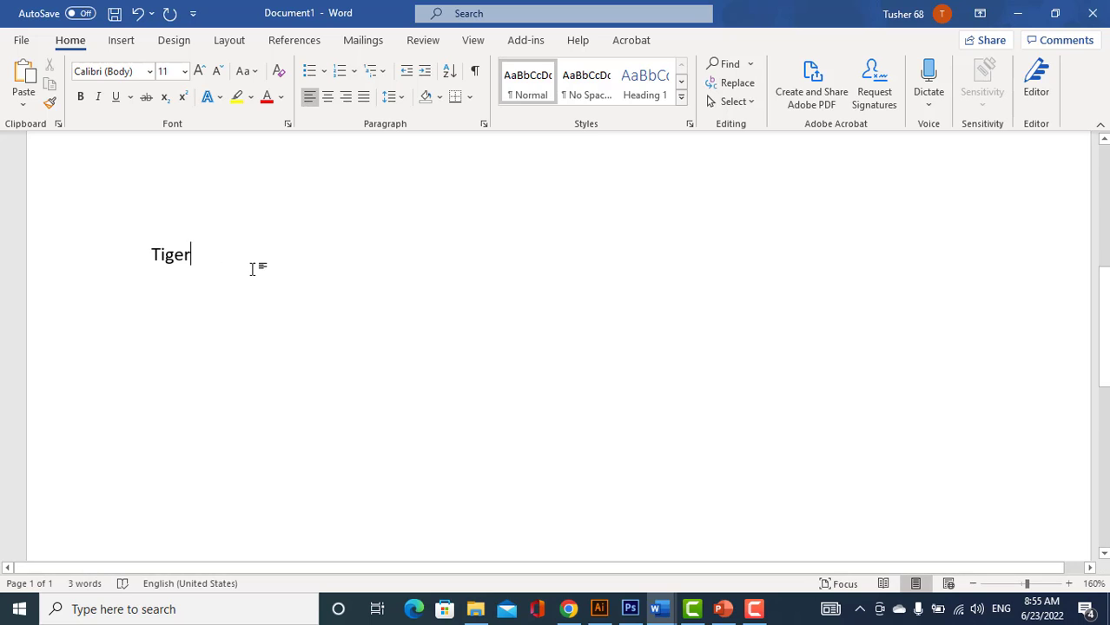
text(iger-)
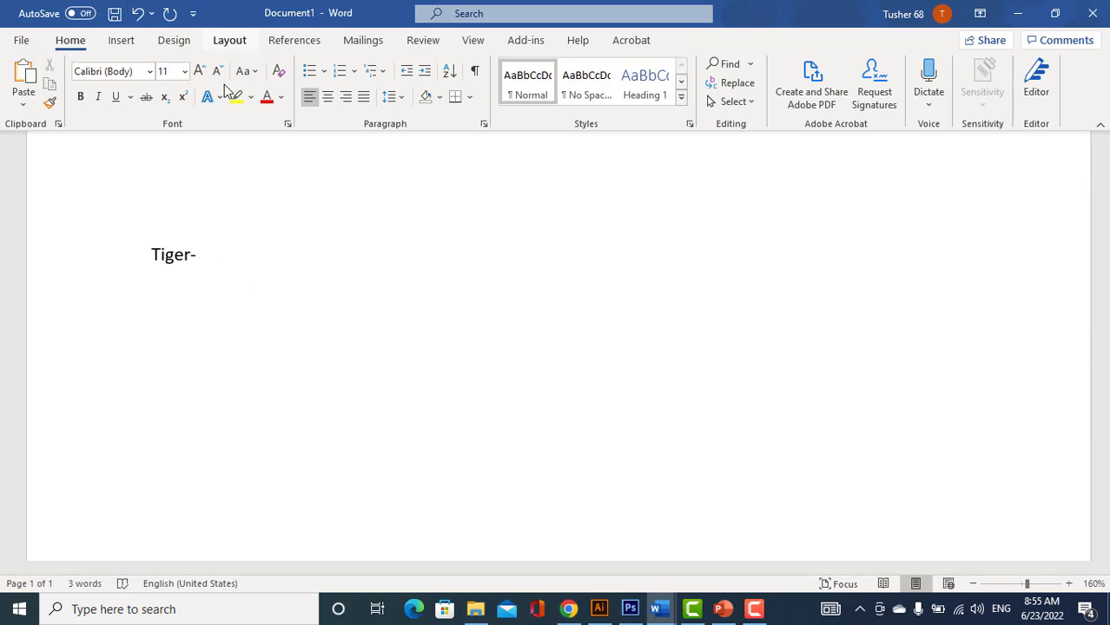
Search the online pictures for "tiger" and insert the photo of the tiger walking through grass after the "Tiger-" text
click(130, 44)
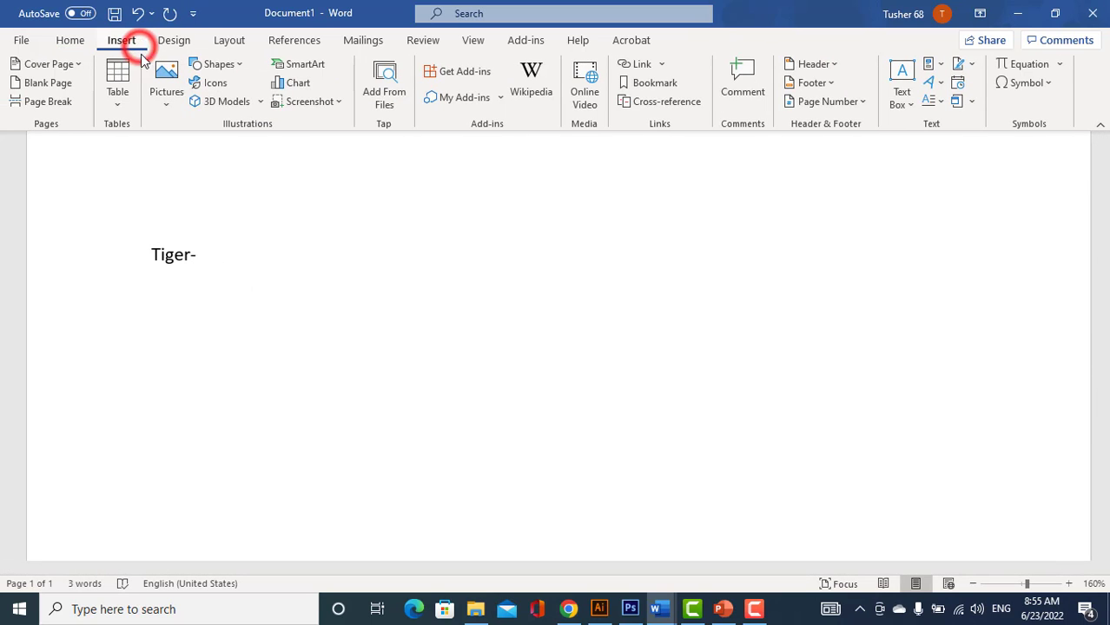
click(165, 94)
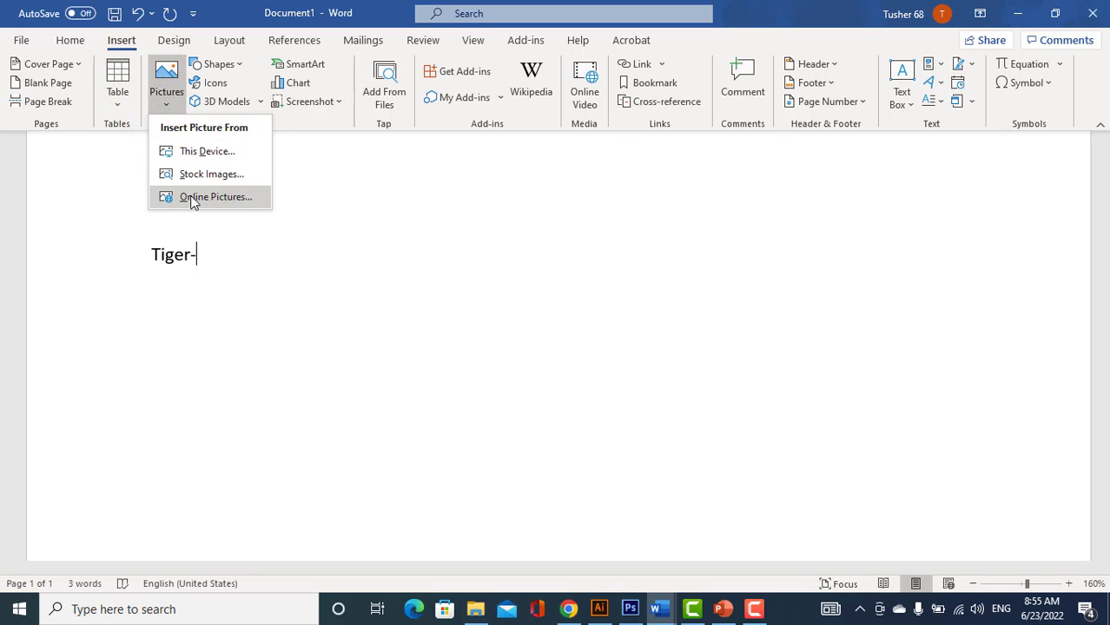
click(216, 197)
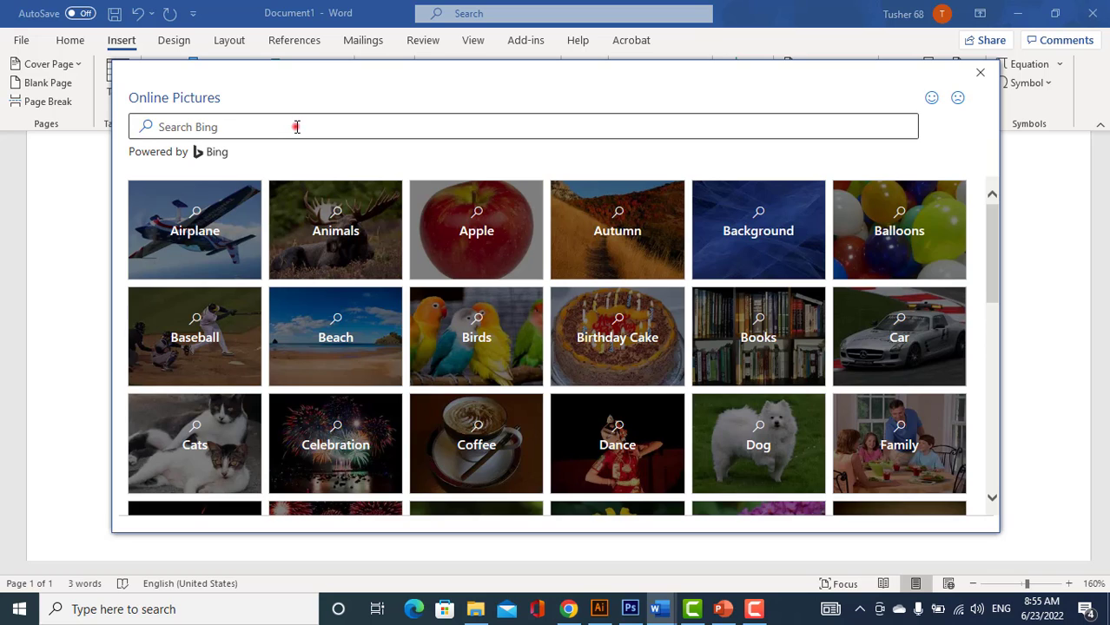
click(293, 126)
text(tiger)
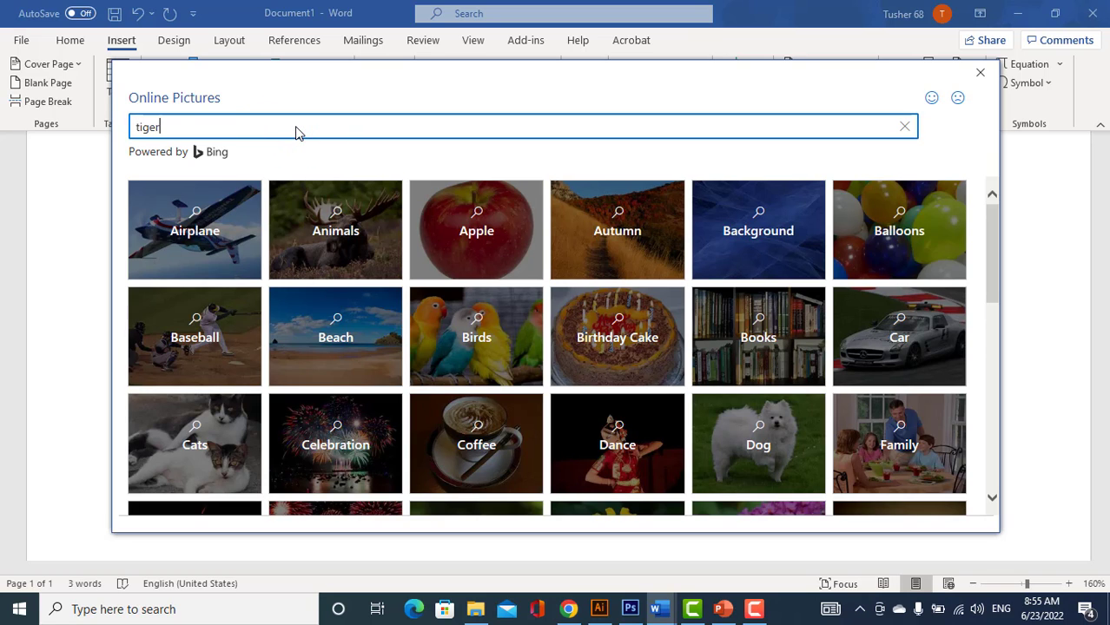
key(Return)
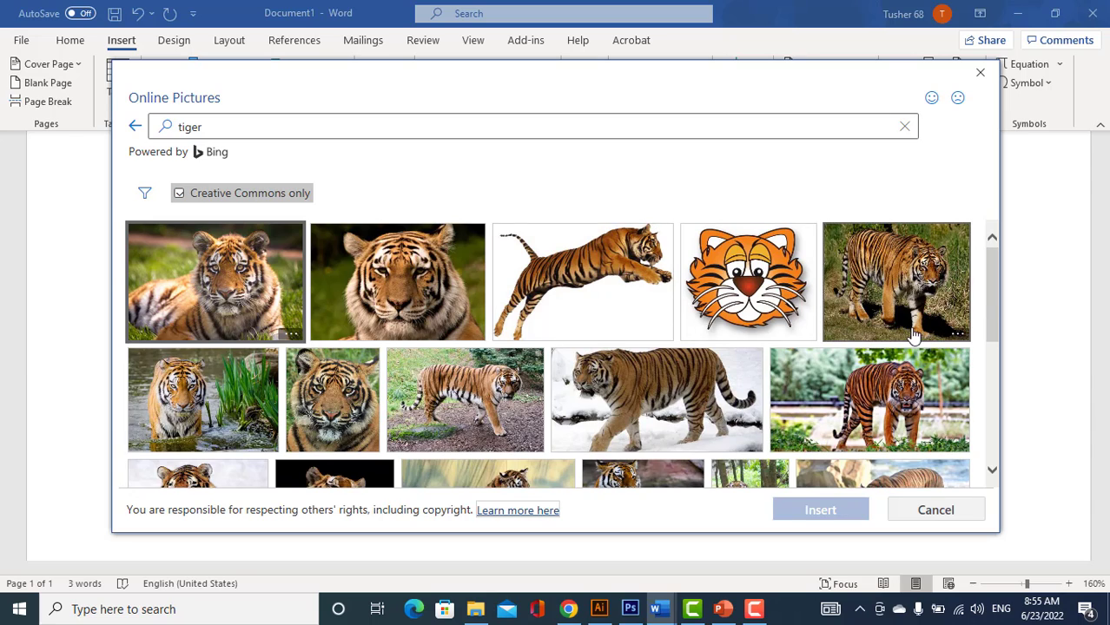
click(897, 296)
click(821, 512)
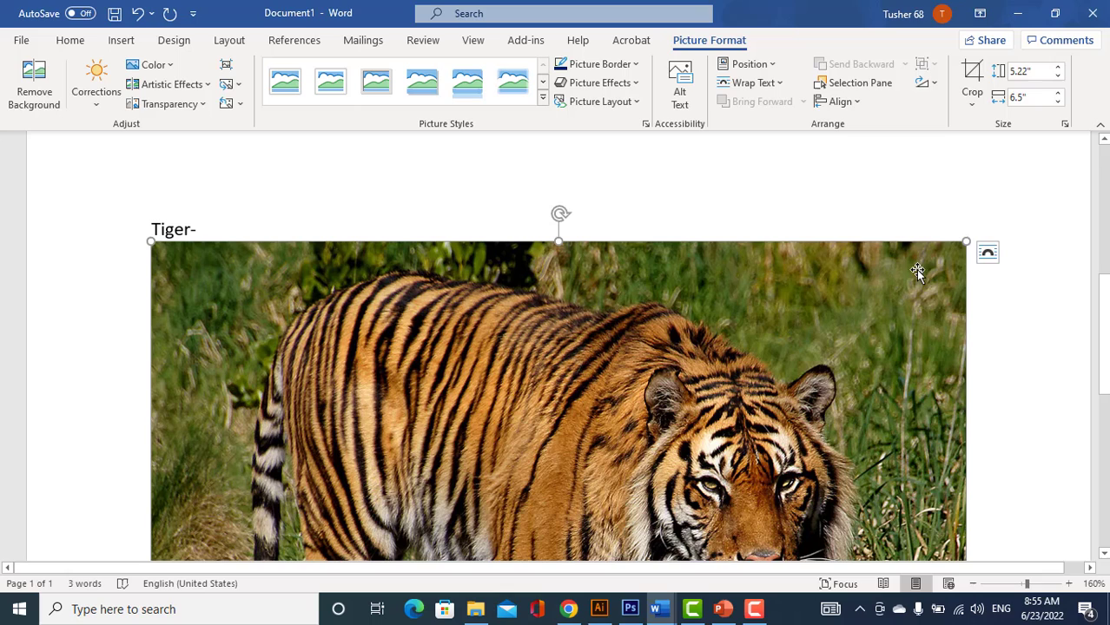
Set the tiger picture's text wrapping to In Front of Text and shrink it to about 1.5" by 1.87"
click(988, 252)
click(120, 410)
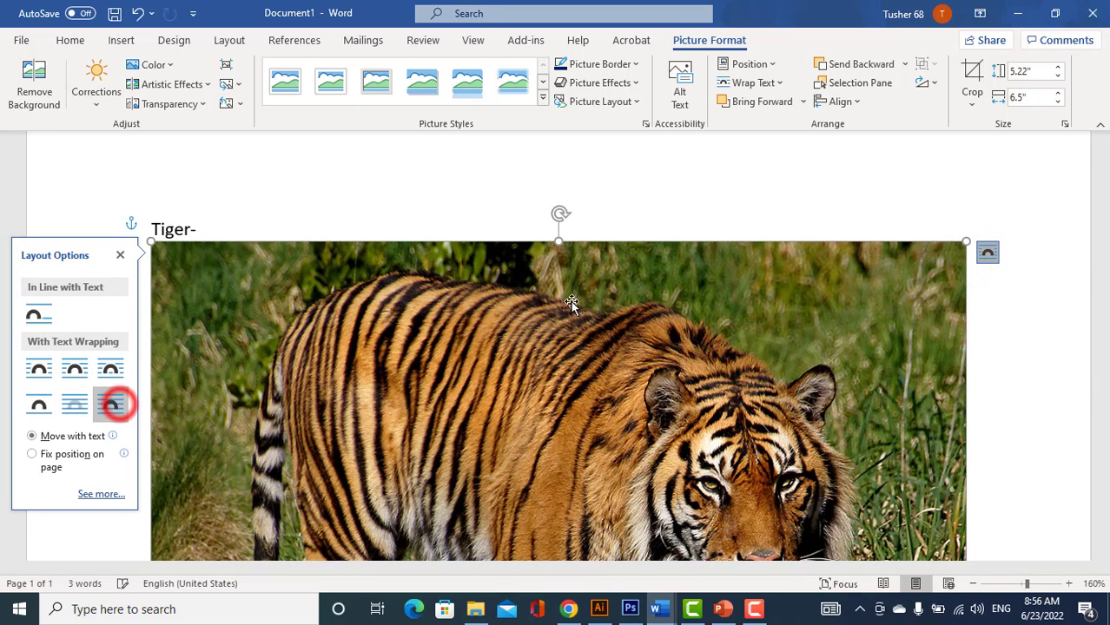
click(964, 245)
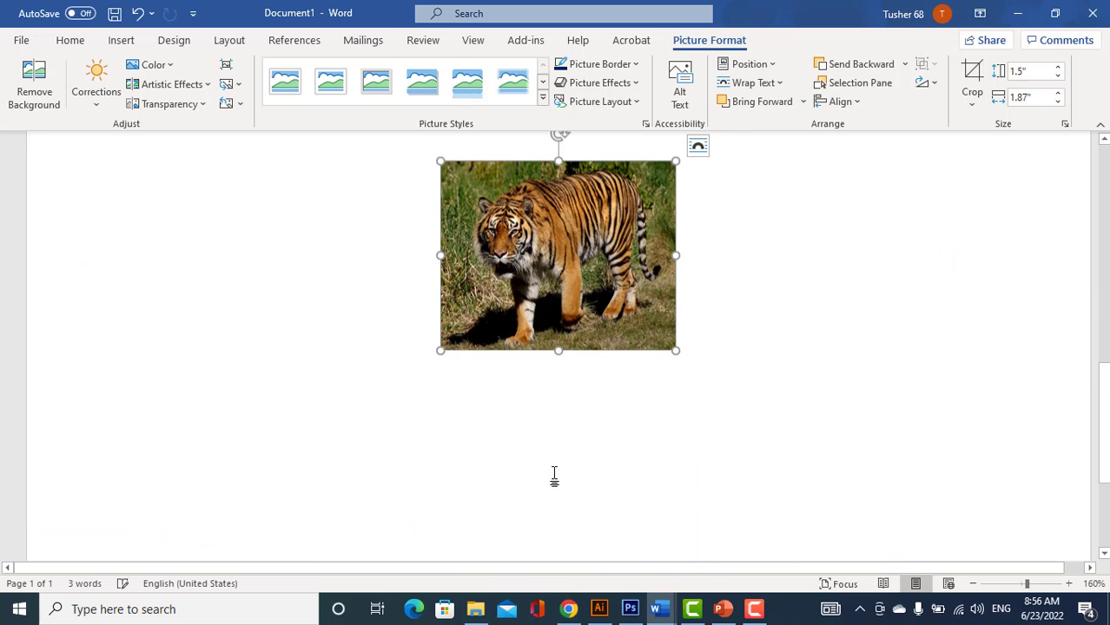
Move the tiger picture up so it sits directly beside the "Tiger-" text
scroll(582, 323, up, 3)
drag(442, 373, 344, 164)
scroll(609, 380, up, 3)
mouse_move(355, 486)
mouse_down()
mouse_move(326, 486)
mouse_move(327, 475)
mouse_up()
scroll(550, 433, down, 3)
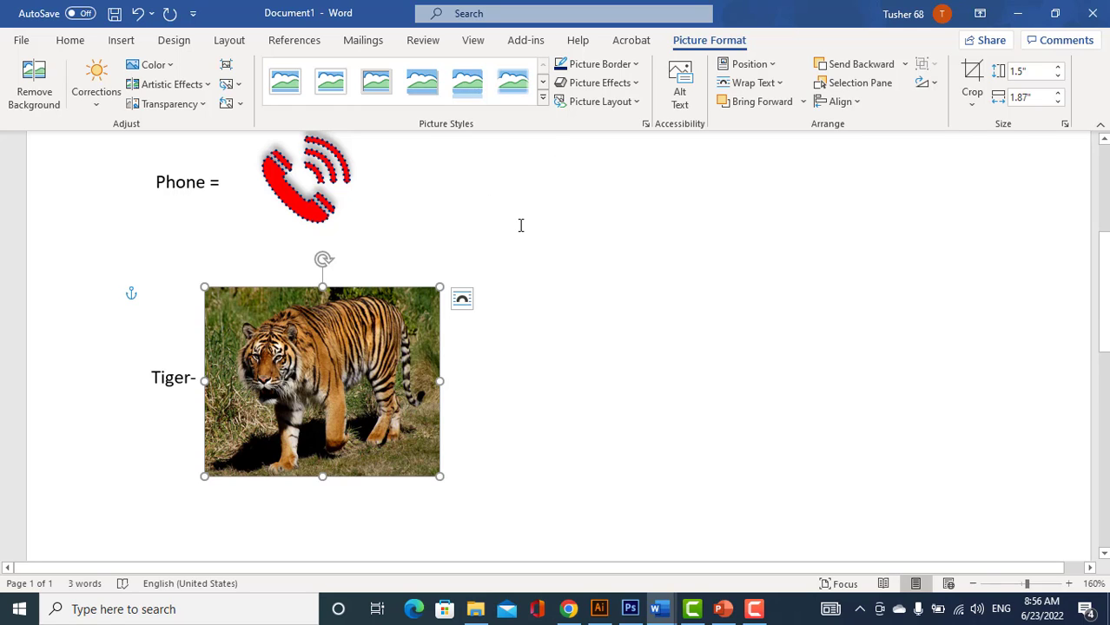
Give the tiger picture a yellow border
scroll(520, 224, down, 3)
scroll(396, 295, up, 4)
scroll(584, 248, down, 1)
scroll(357, 414, down, 3)
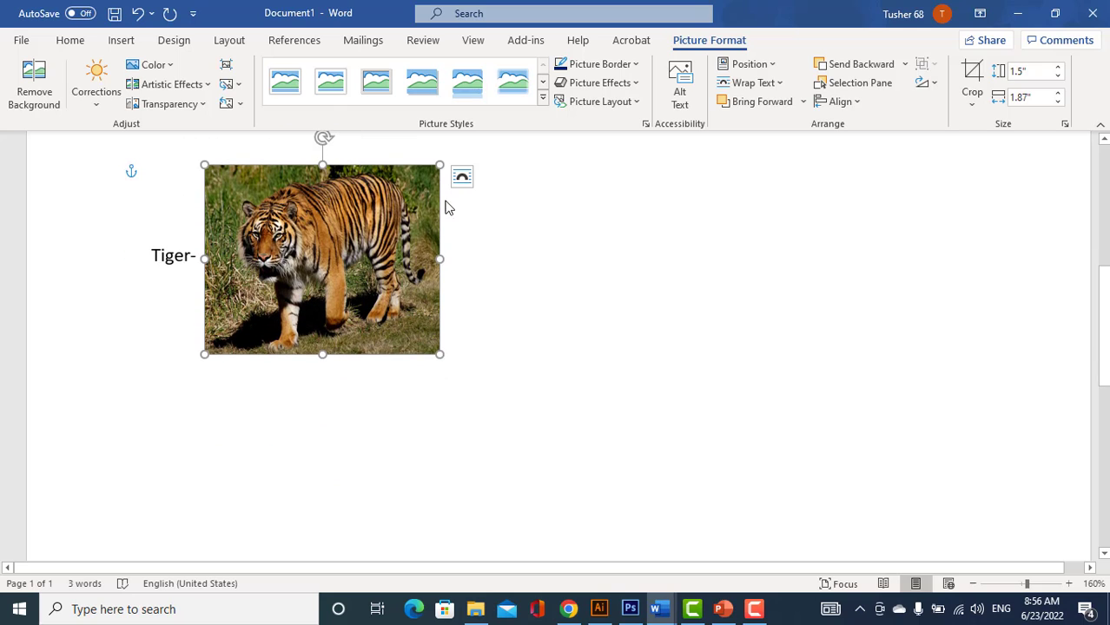
scroll(325, 261, up, 3)
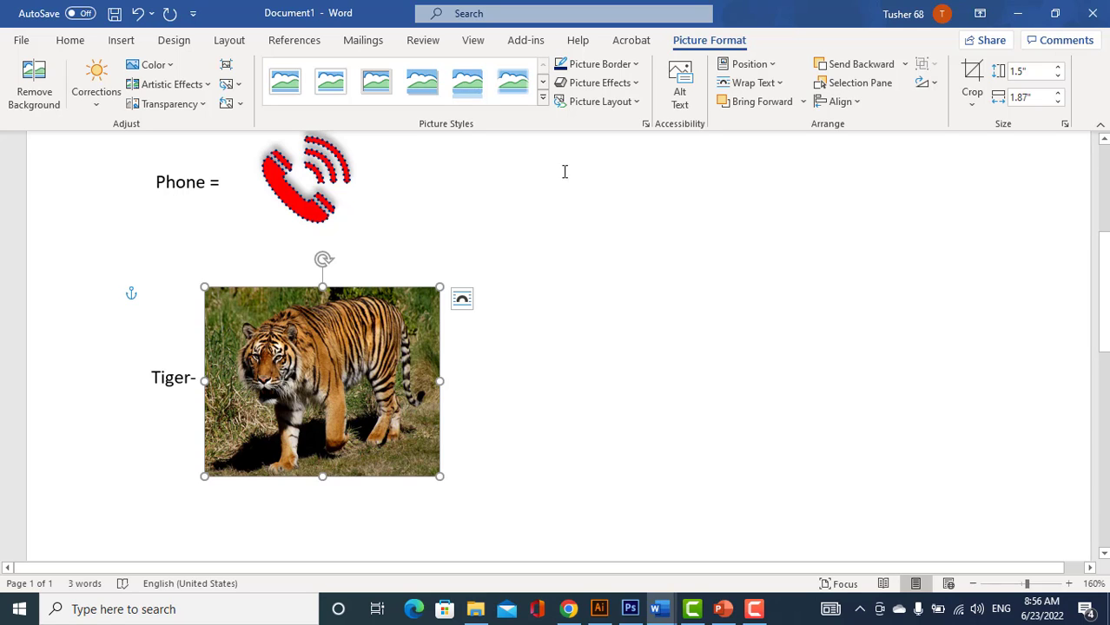
click(635, 65)
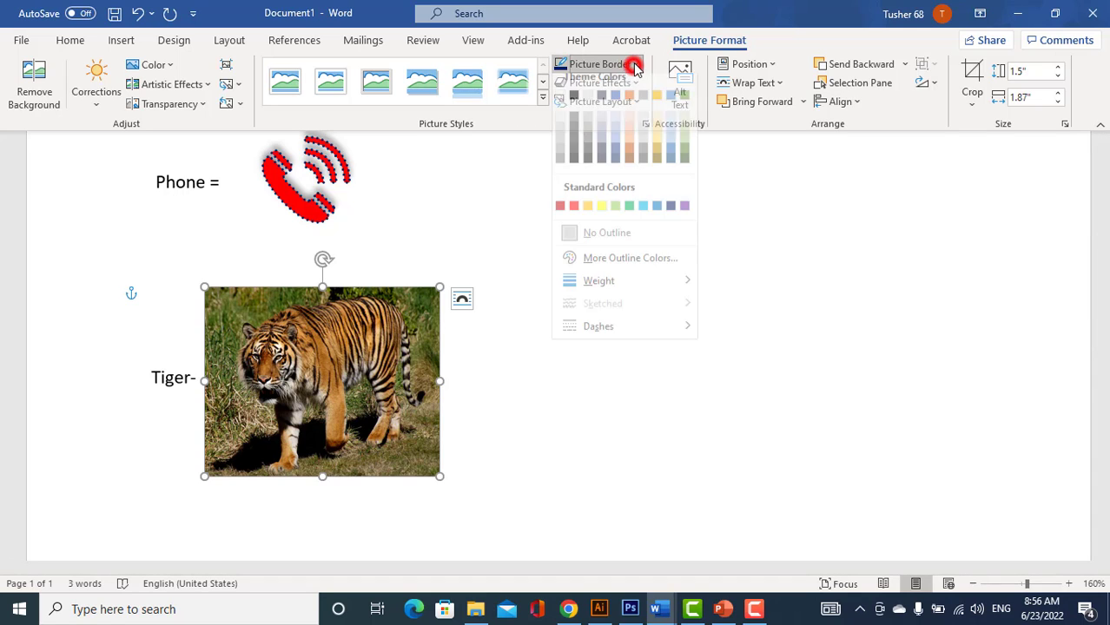
click(603, 218)
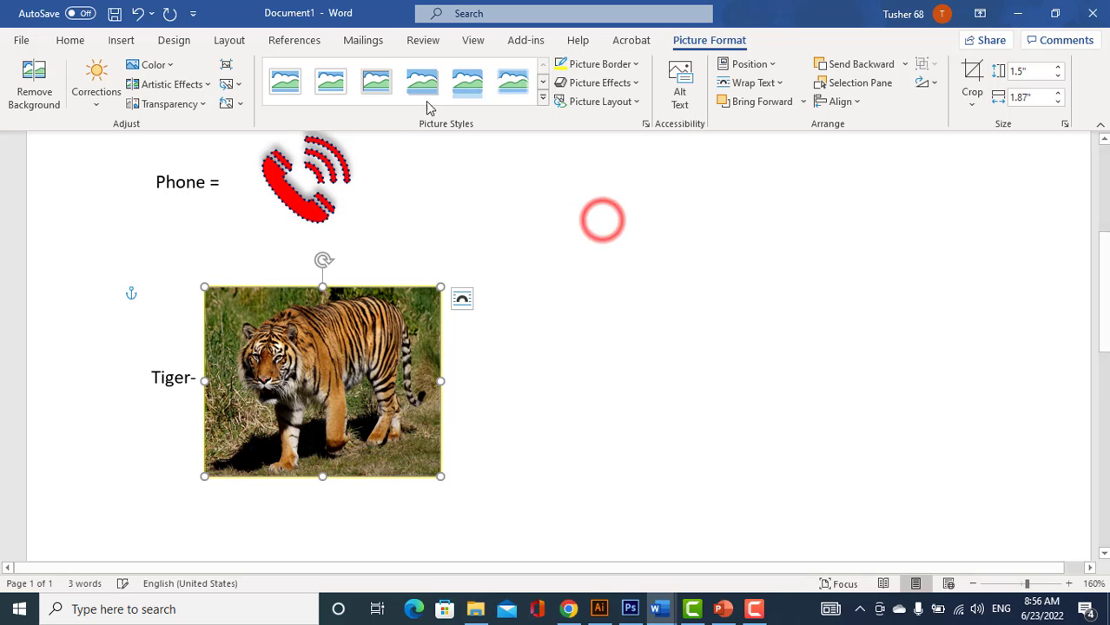
Apply the oval picture style with a thick black frame and shadow to the tiger picture, and color its border red
click(542, 96)
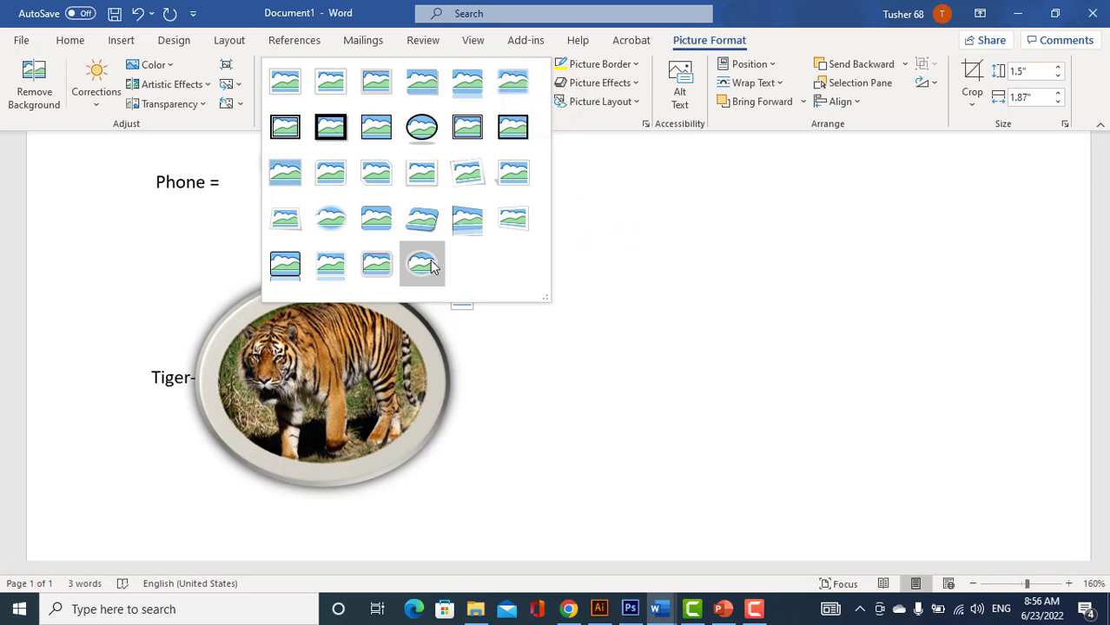
click(422, 128)
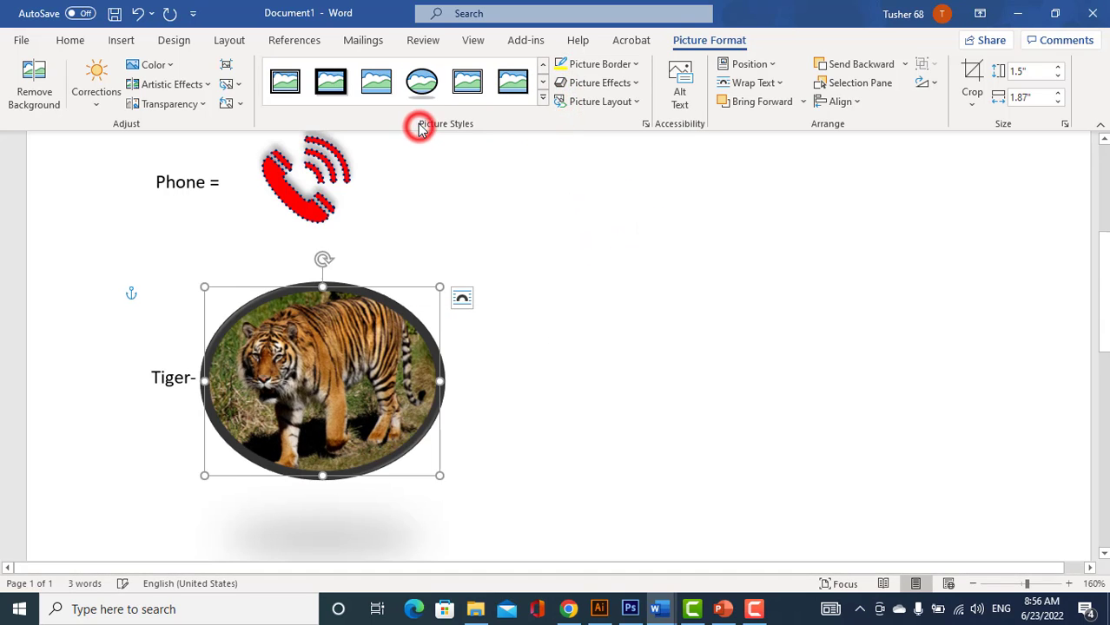
click(635, 65)
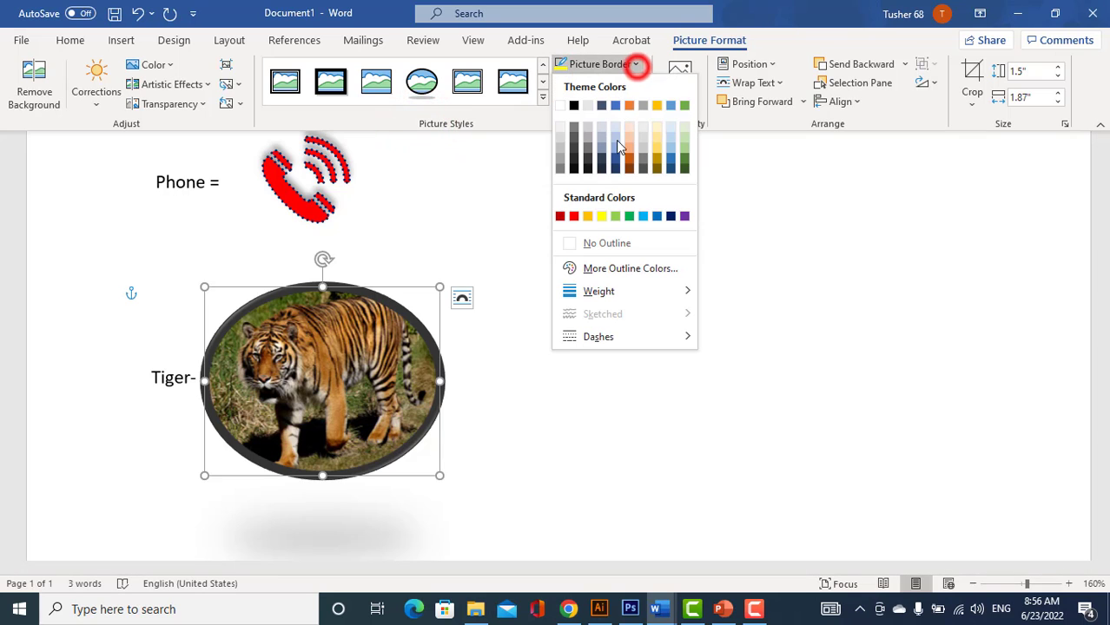
click(574, 217)
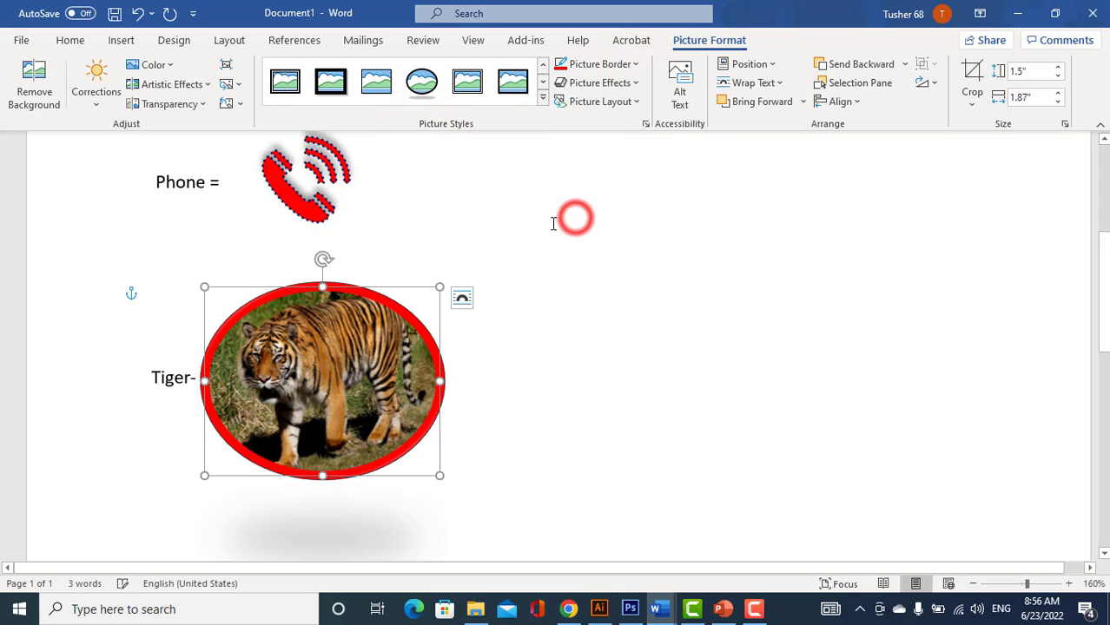
Deselect the tiger picture and place the cursor in the blank area below its shadow
scroll(508, 347, down, 3)
click(504, 333)
scroll(513, 312, down, 3)
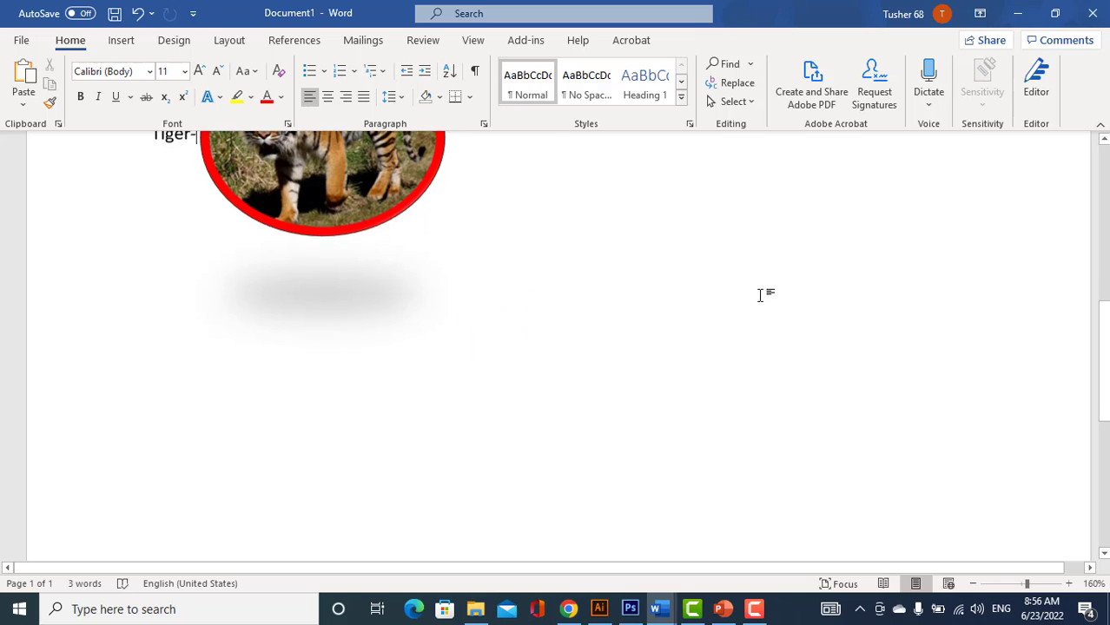
click(152, 419)
scroll(250, 392, up, 1)
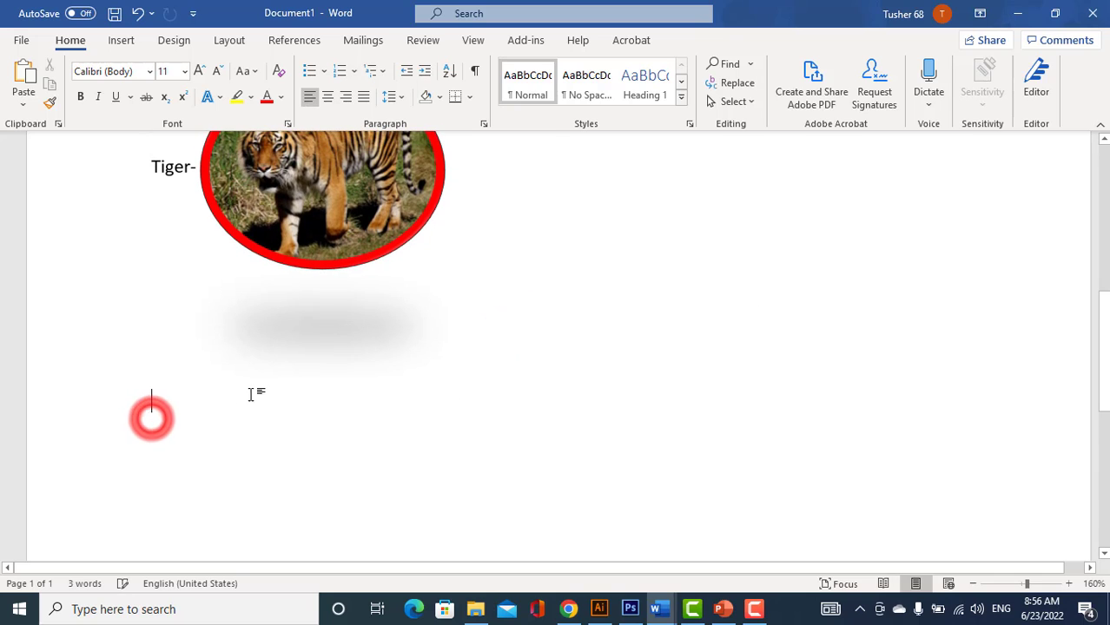
Add the label "Flower-" below the tiger picture and insert the yellow sunflower picture from an online search for "Flower"
text(f)
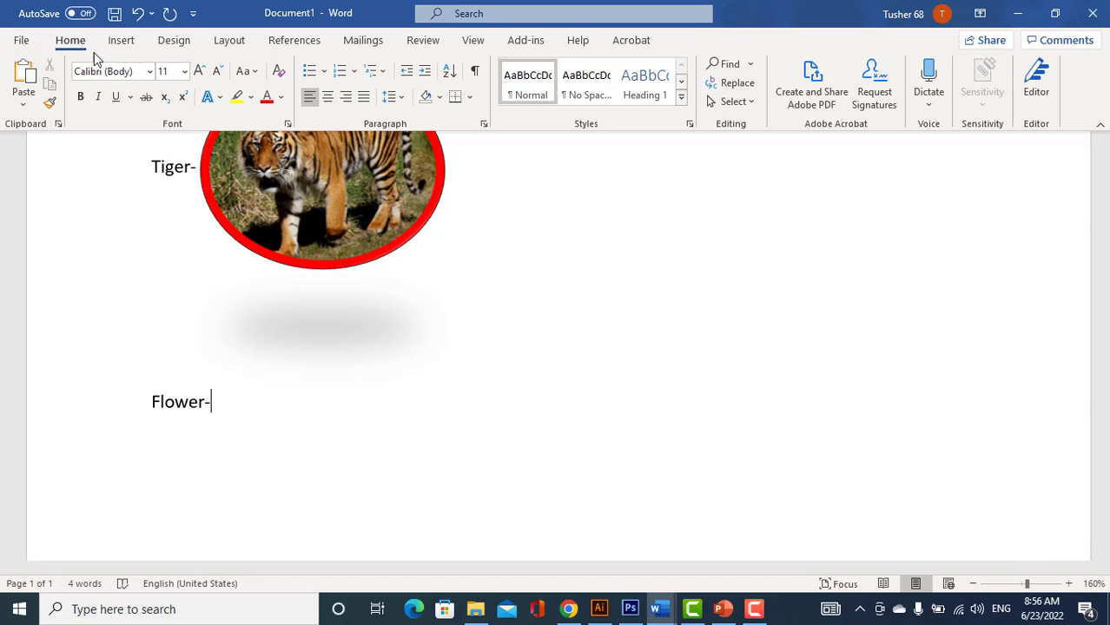
click(115, 41)
click(165, 99)
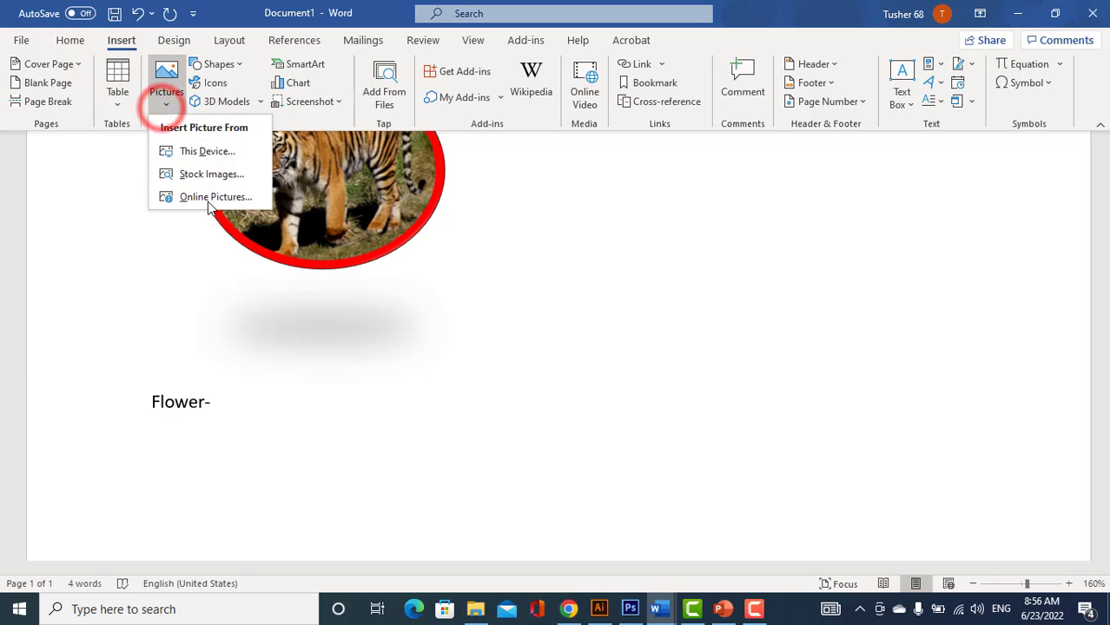
click(208, 200)
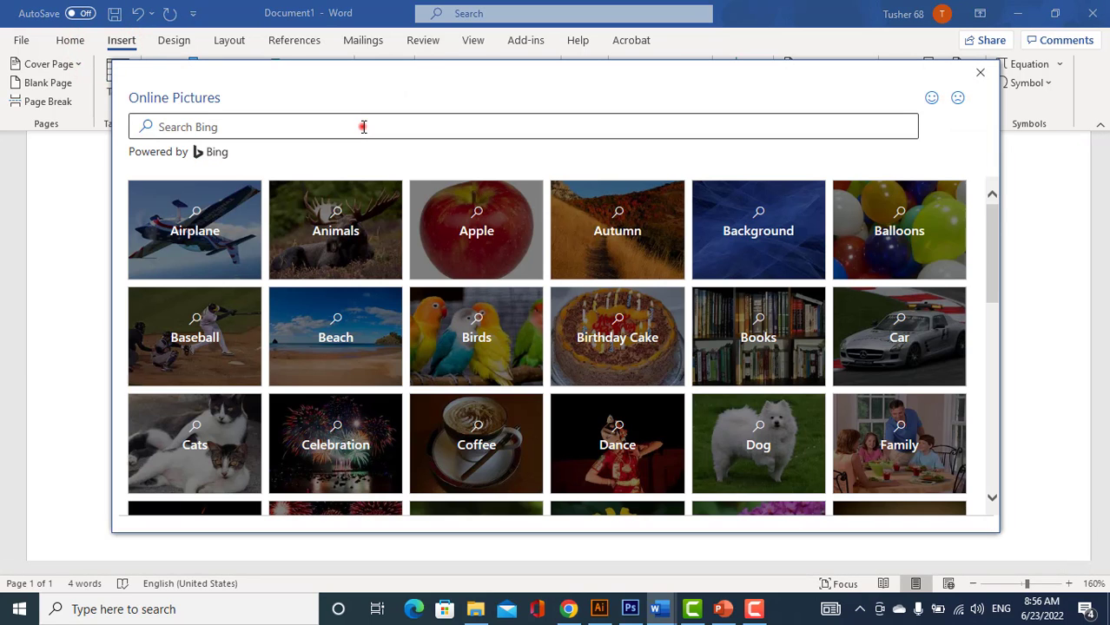
click(363, 127)
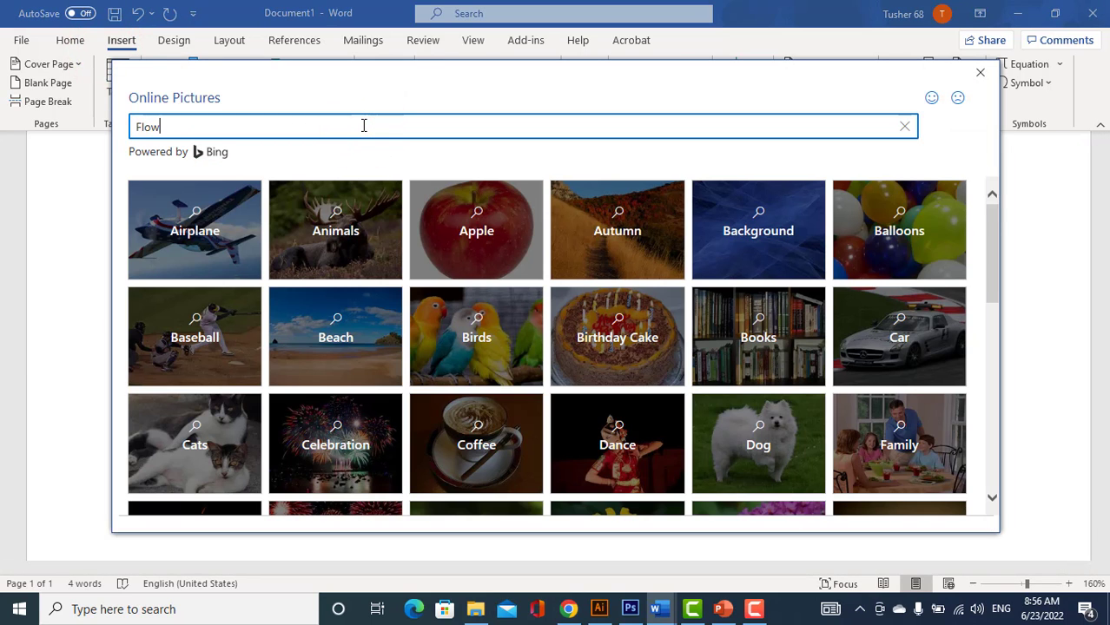
key(Return)
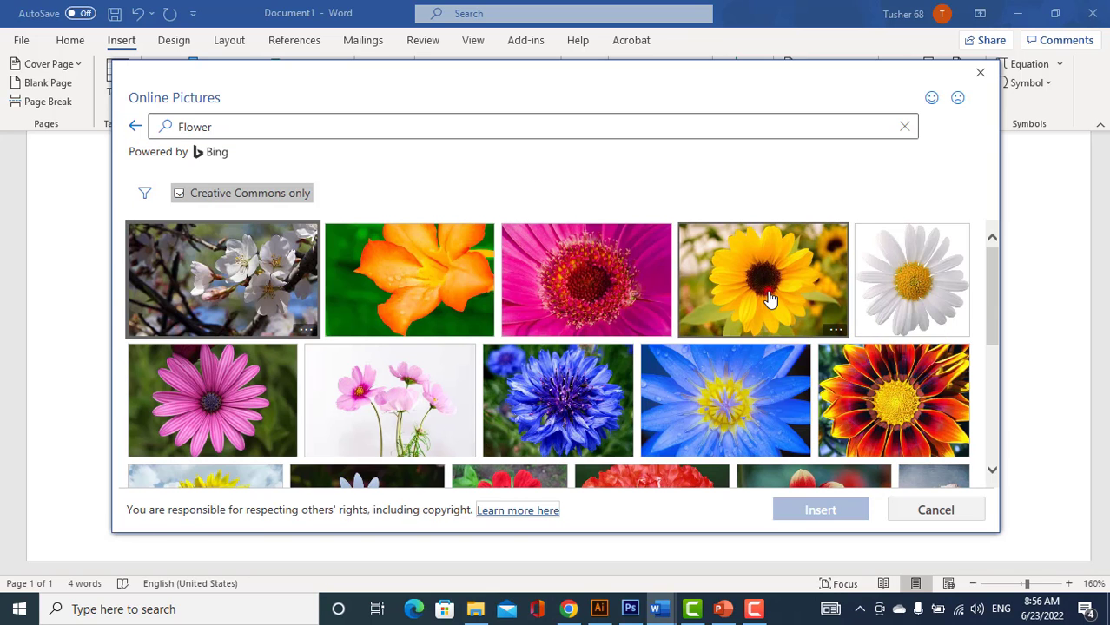
click(770, 299)
click(832, 504)
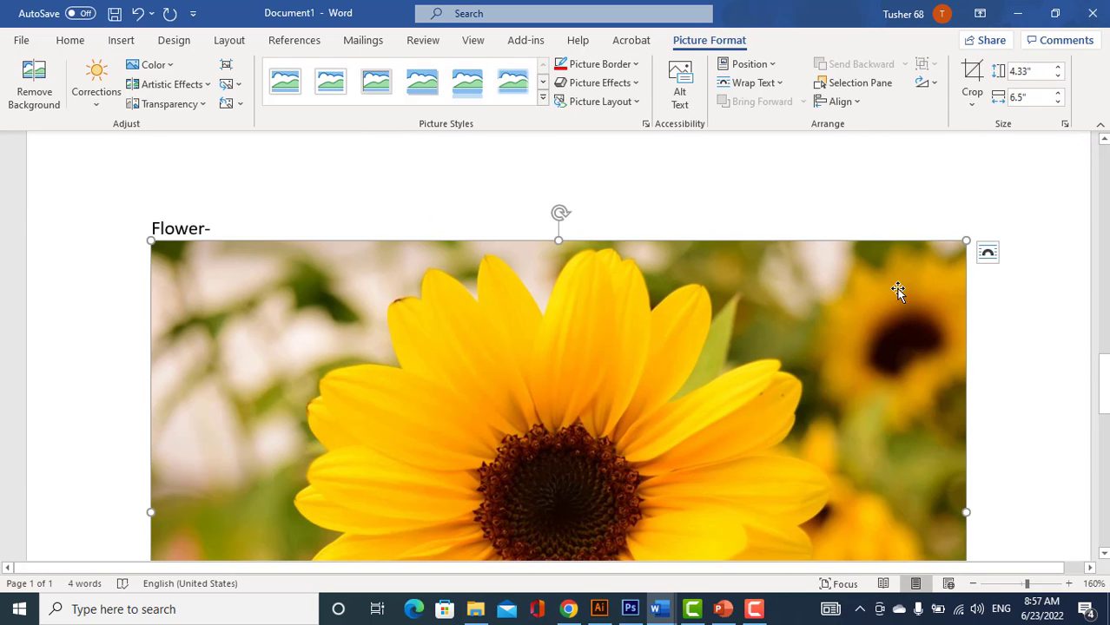
Set the sunflower picture's wrapping to In Front of Text and shrink it to about 0.92" high by 1.38" wide
click(987, 252)
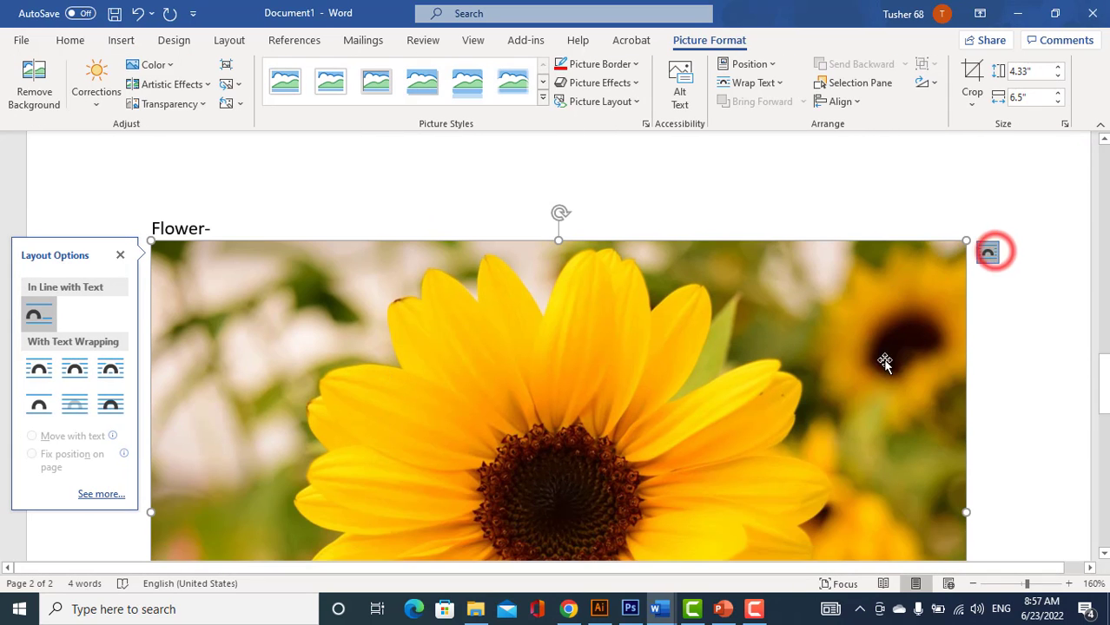
click(111, 400)
scroll(798, 293, up, 5)
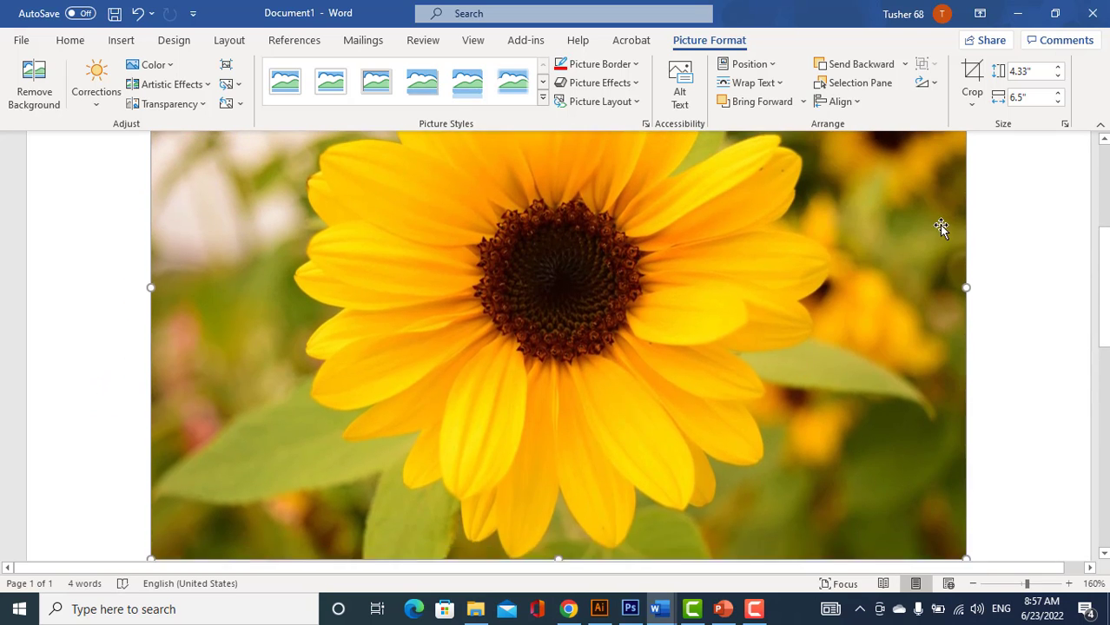
scroll(942, 228, up, 4)
drag(966, 305, 677, 491)
Move the sunflower picture down so it sits directly beside the "Flower-" text
scroll(713, 411, down, 8)
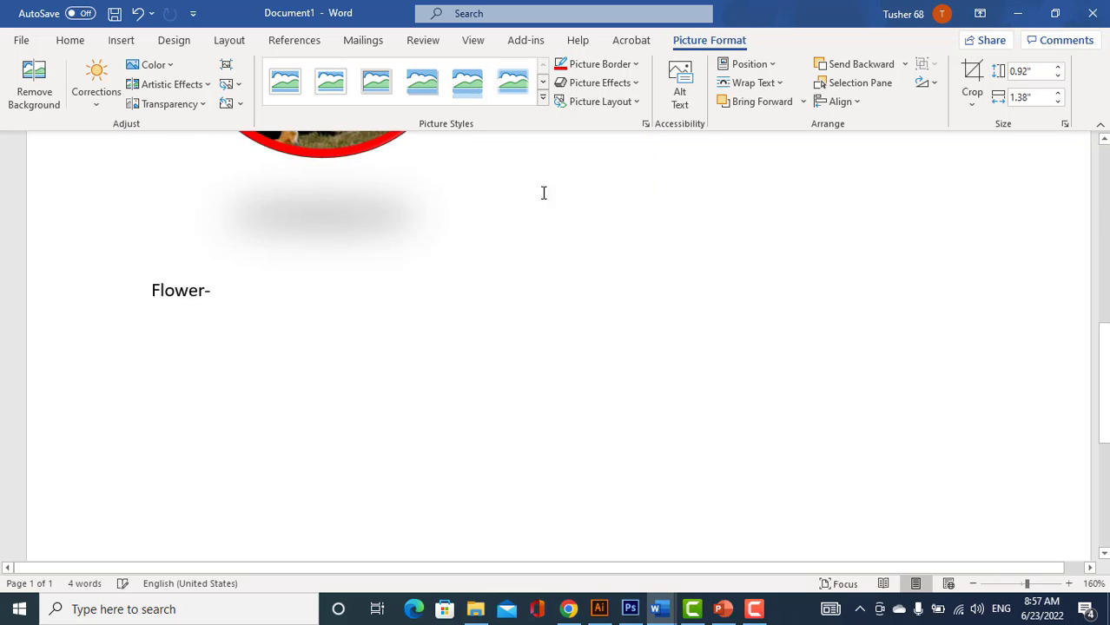
scroll(544, 193, up, 3)
drag(547, 199, 305, 516)
scroll(587, 345, down, 3)
scroll(587, 313, up, 10)
scroll(594, 301, down, 4)
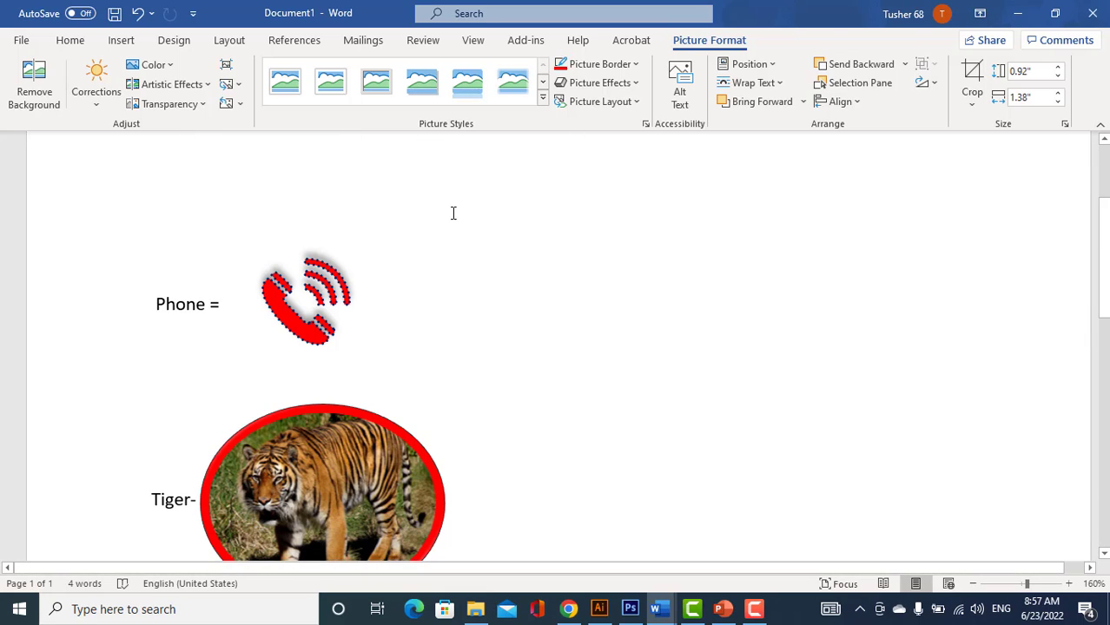
scroll(666, 299, down, 2)
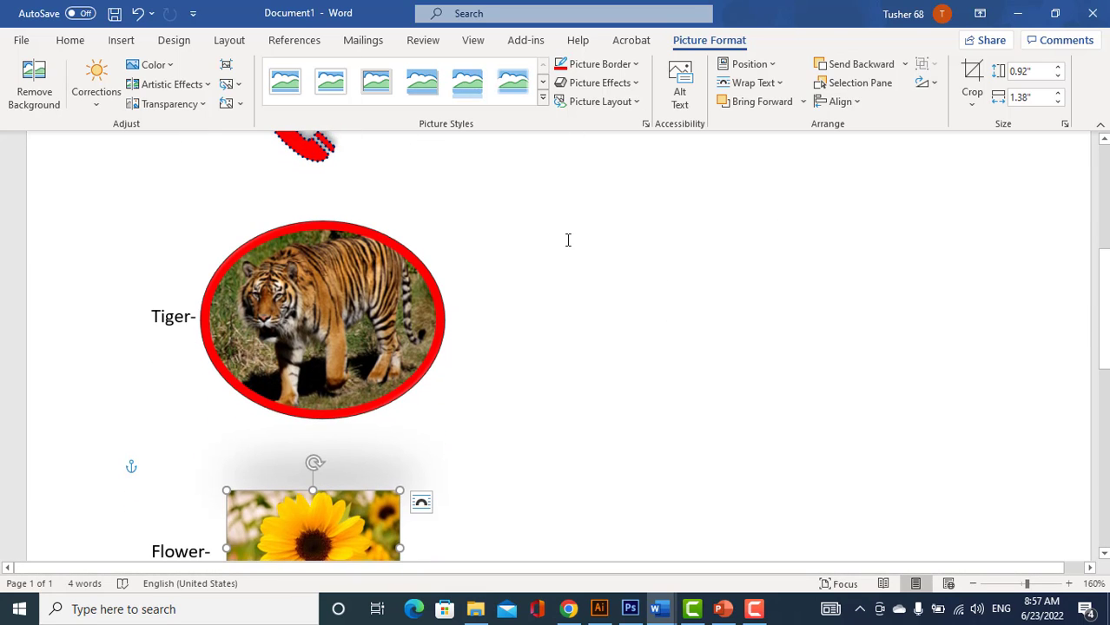
scroll(567, 240, up, 3)
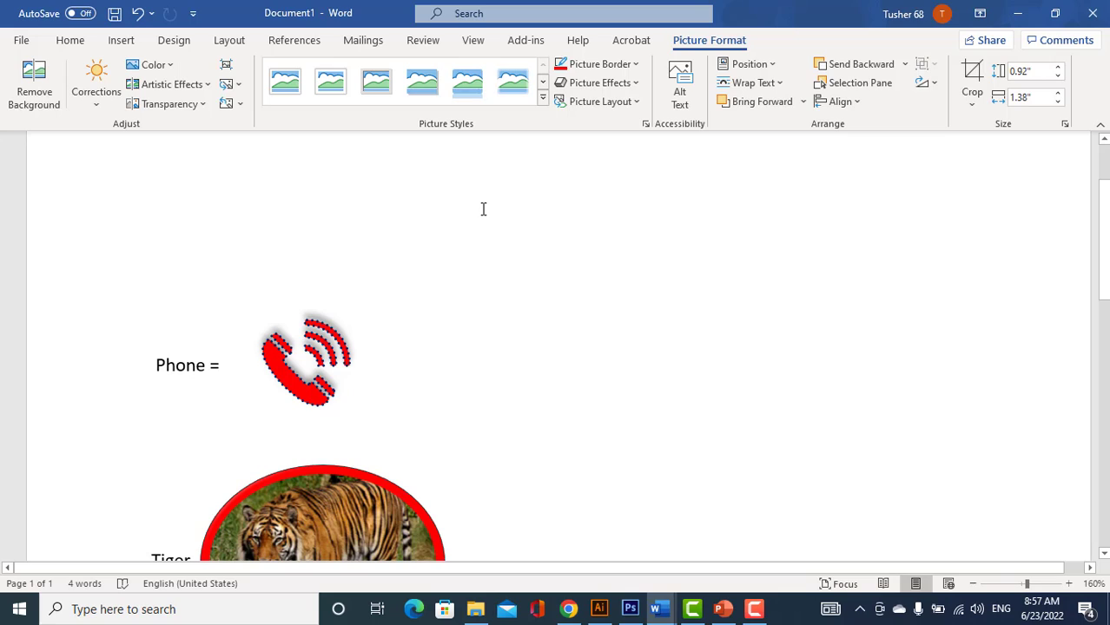